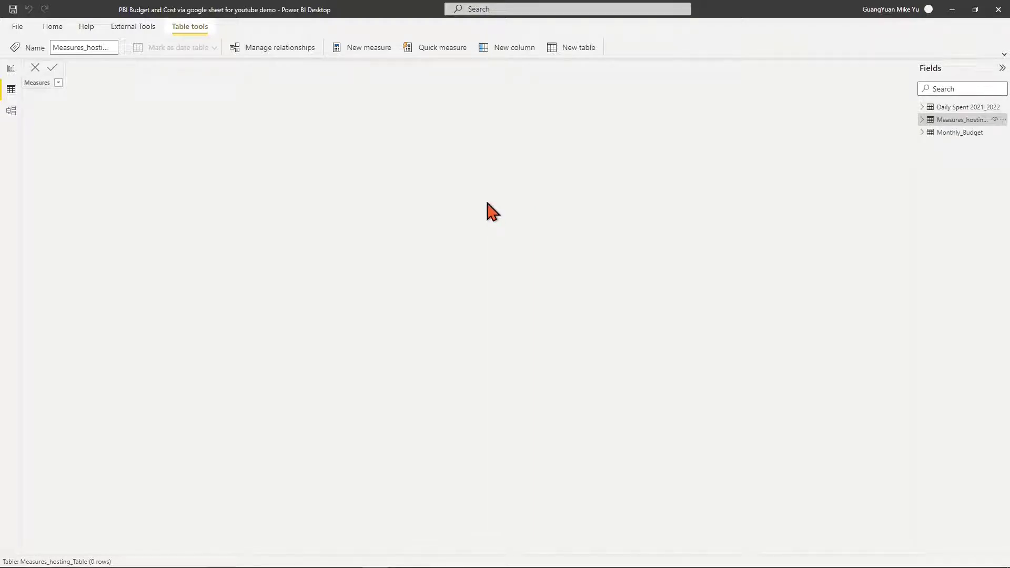
# Start the Monthly Budget Per Day measure with _Date (max Daily Spent date), _Month and _Year variables
pyautogui.click(372, 53)
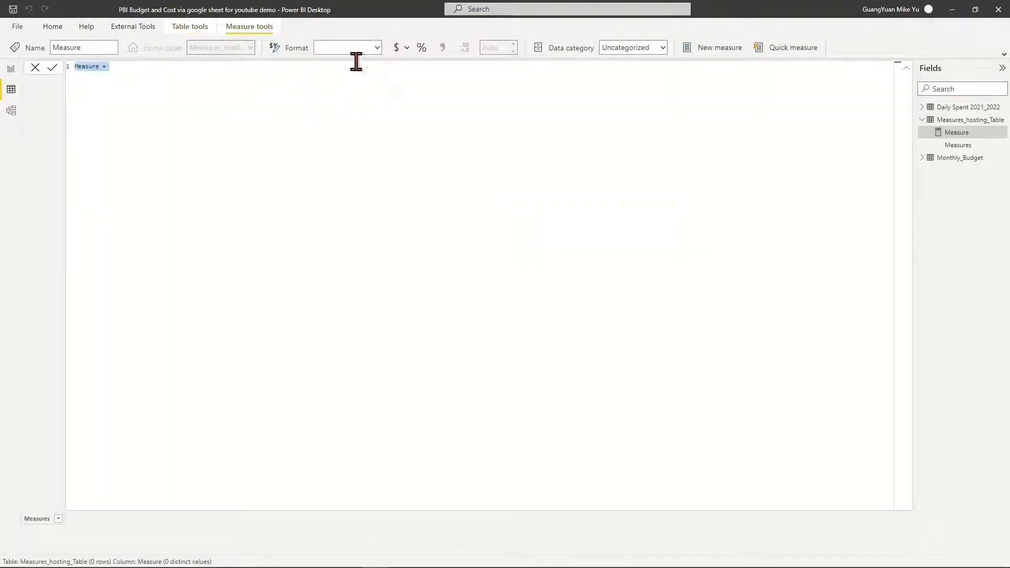
pyautogui.write('Monthly Budget Per Day =')
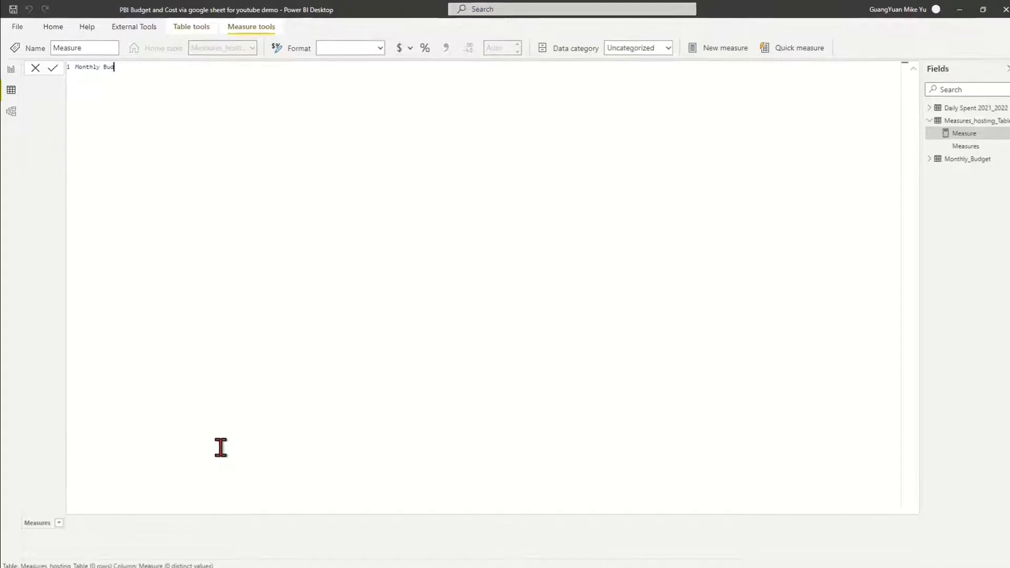
pyautogui.hotkey('shift', 'Return')
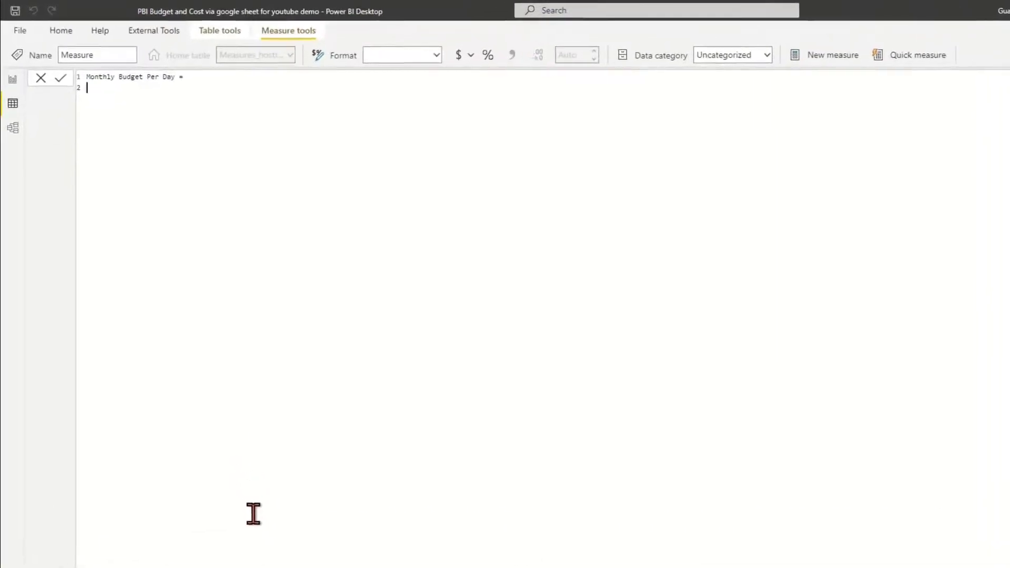
pyautogui.press('Tab')
pyautogui.write('VAR _Date = MAX(')
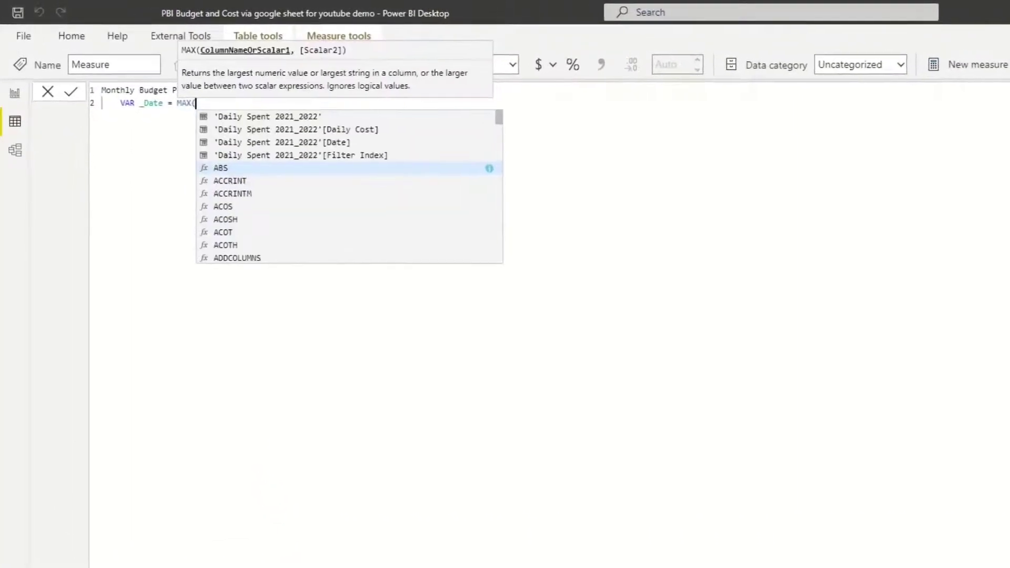
pyautogui.click(326, 141)
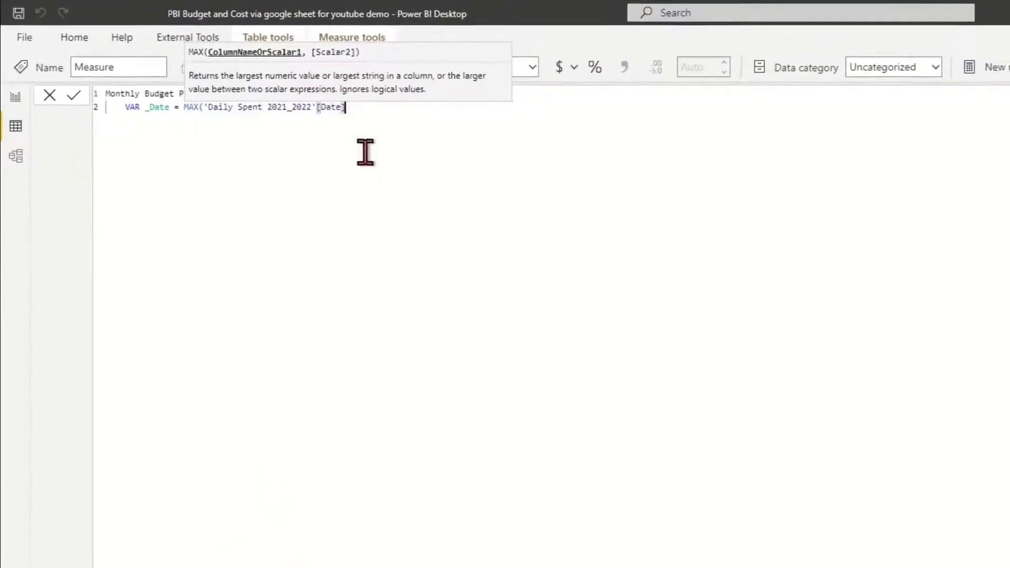
pyautogui.write(')')
pyautogui.hotkey('shift', 'Return')
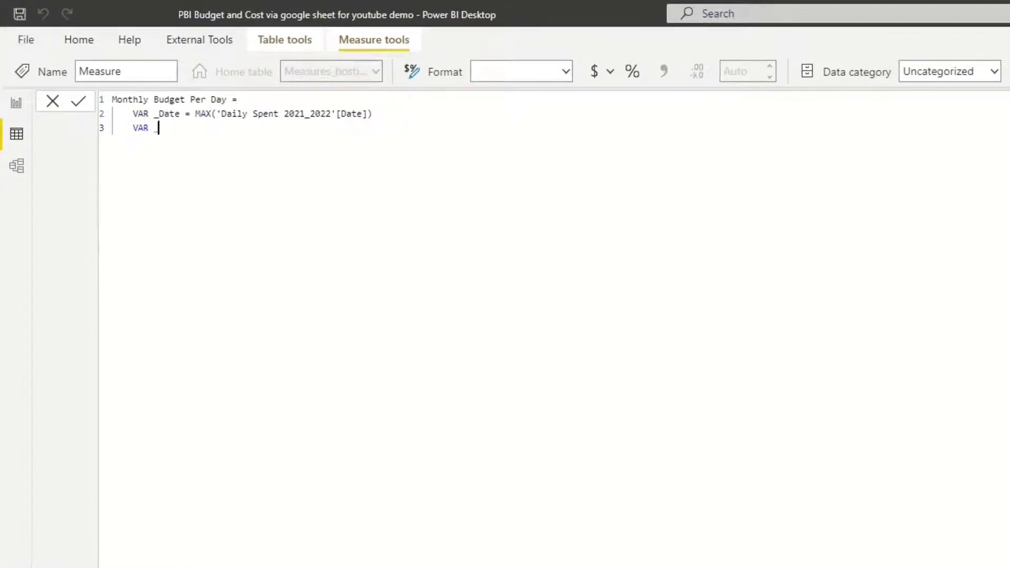
pyautogui.write('VAR _Month = MONTH(_Date)     VAR _')
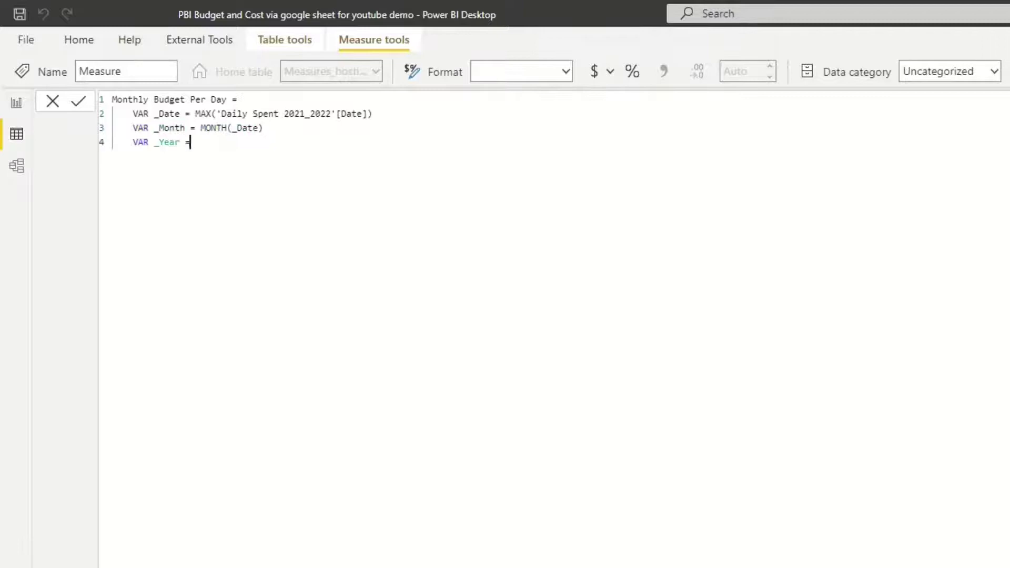
pyautogui.write('Year = Y')
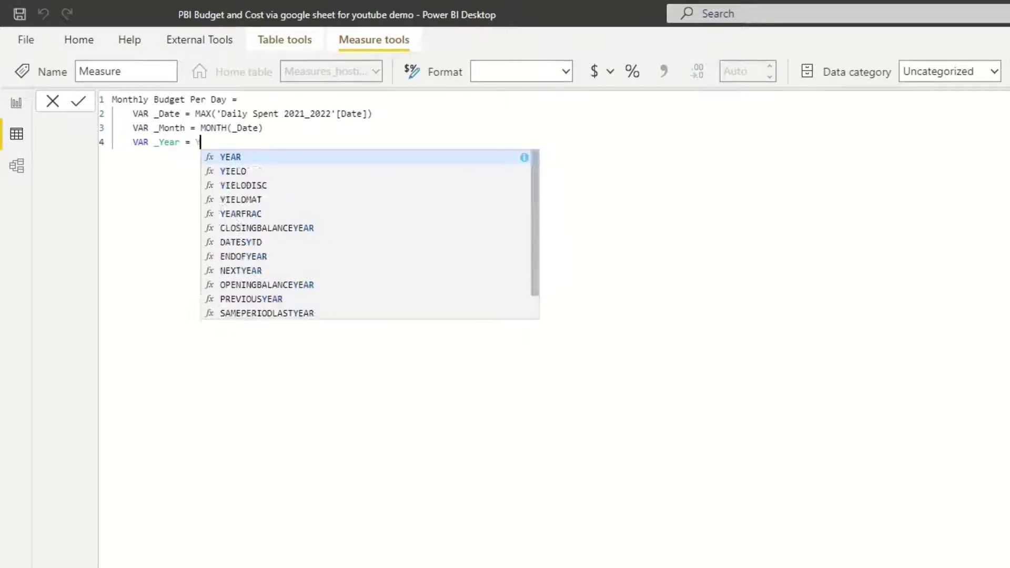
pyautogui.write('EAR(_Date)')
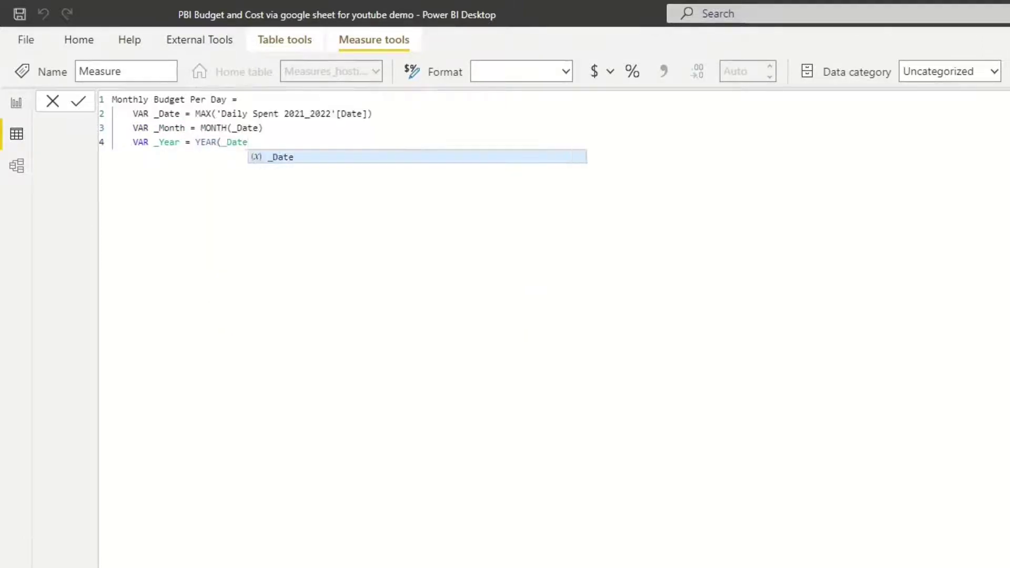
pyautogui.hotkey('shift', 'Return')
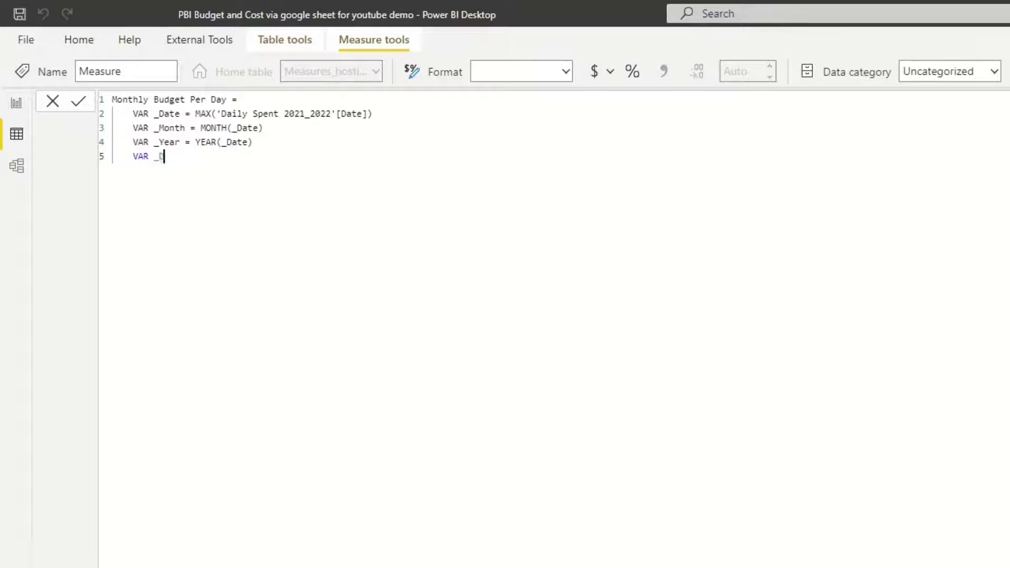
# Define _Days as DAY(EOMONTH(DATE(_Year,_Month,1),0)), the number of days in the month
pyautogui.write('VAR _Days = DATE')
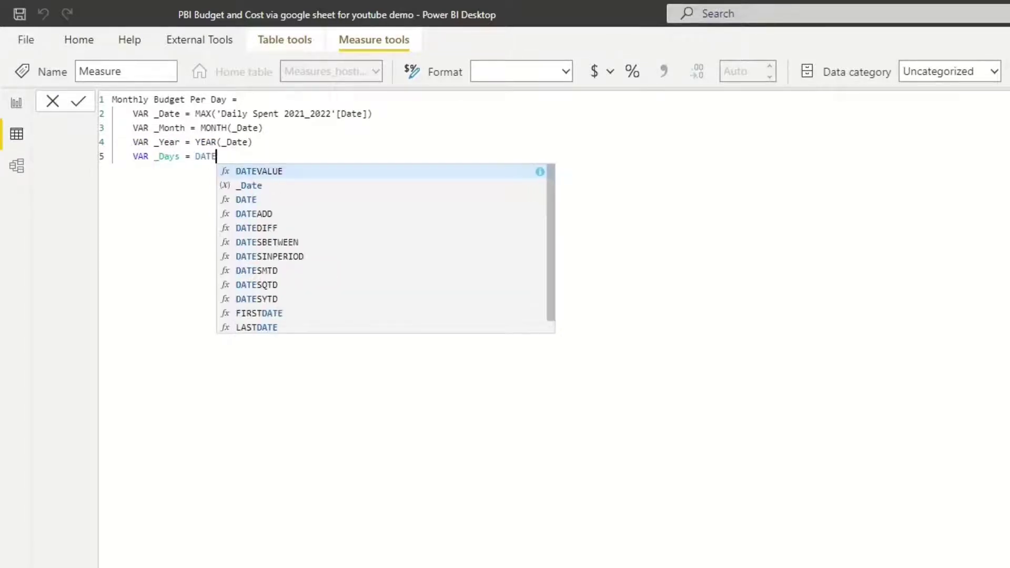
pyautogui.click(241, 202)
pyautogui.write('_Year')
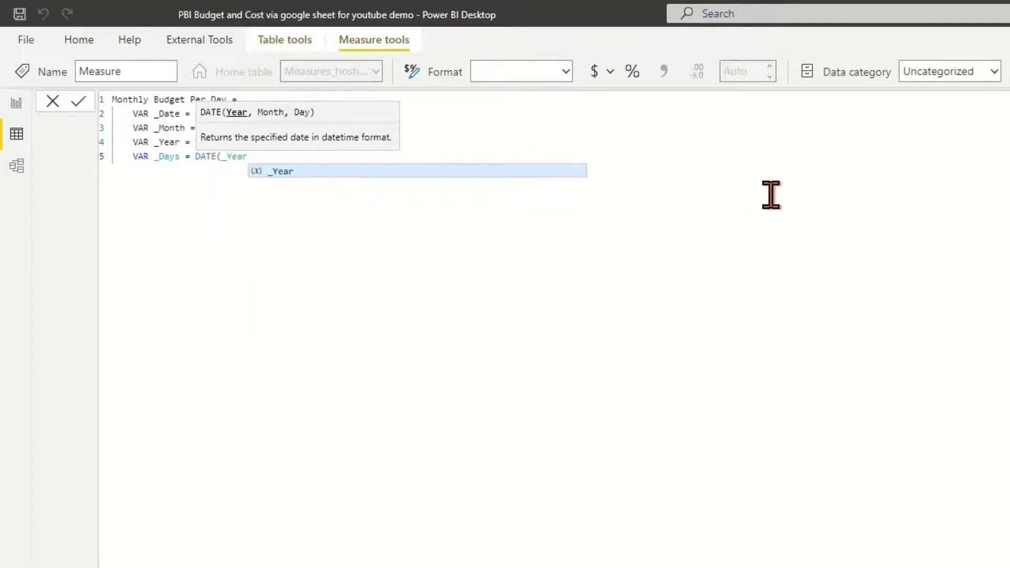
pyautogui.write(',_Month,1)')
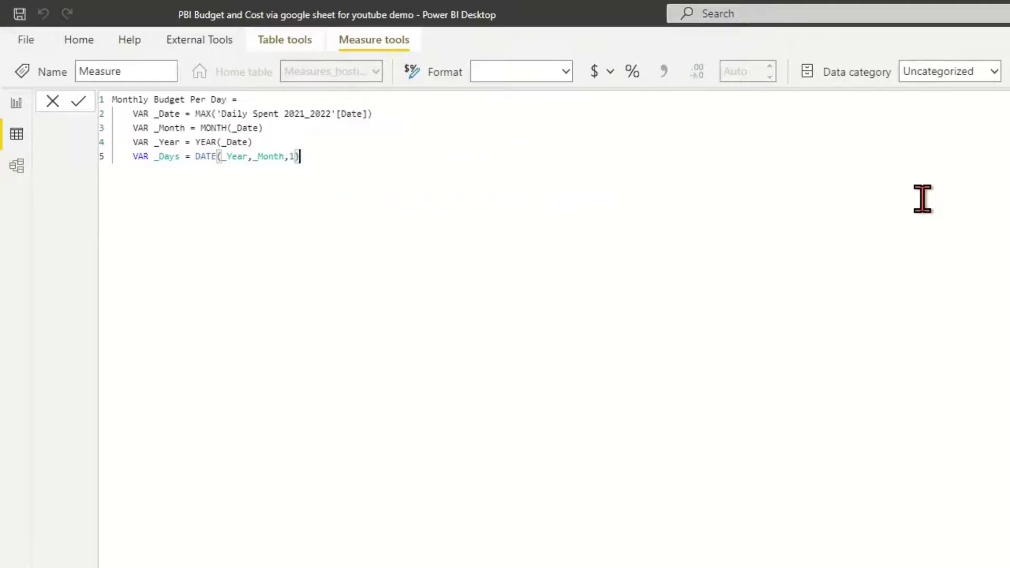
pyautogui.press('BackSpace')
pyautogui.write('e')
pyautogui.click(257, 169)
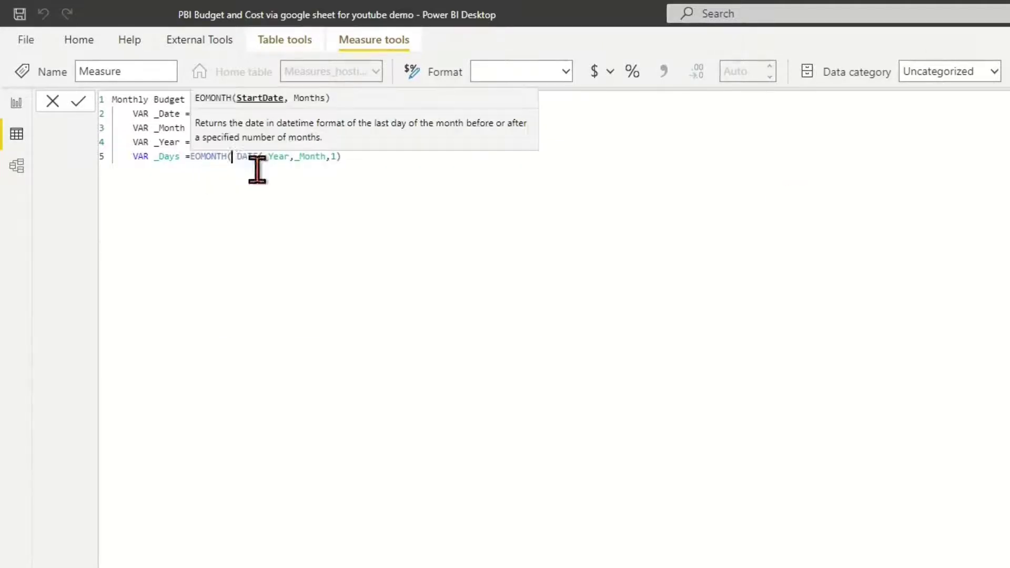
pyautogui.write(',0)')
pyautogui.click(190, 156)
pyautogui.write('=')
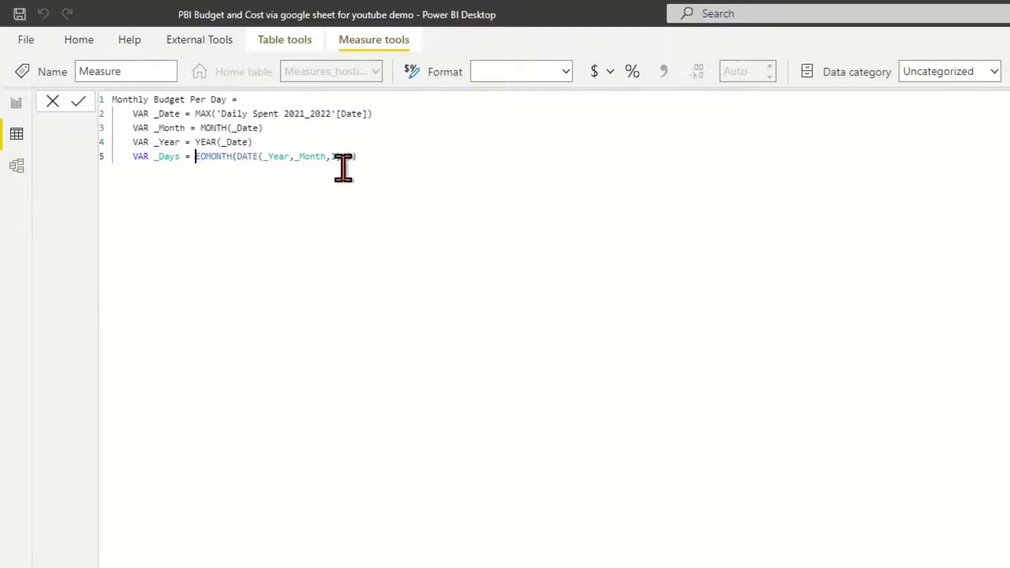
pyautogui.write('DAY(')
pyautogui.click(401, 161)
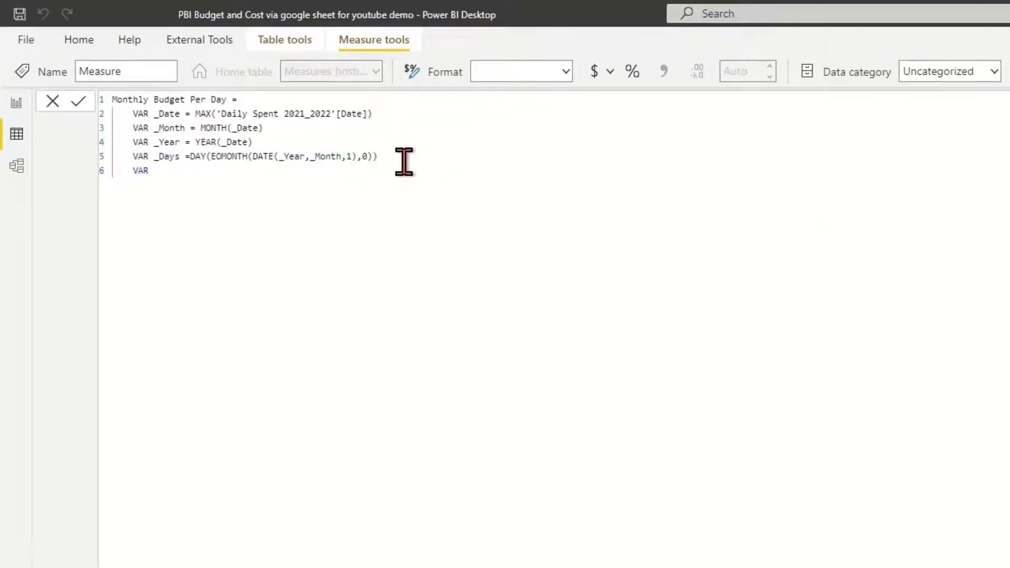
# Build the budget as SUMX over Monthly_Budget rows filtered to _Month and _Year
pyautogui.press('Tab')
pyautogui.press('Tab')
pyautogui.write('SUMX(')
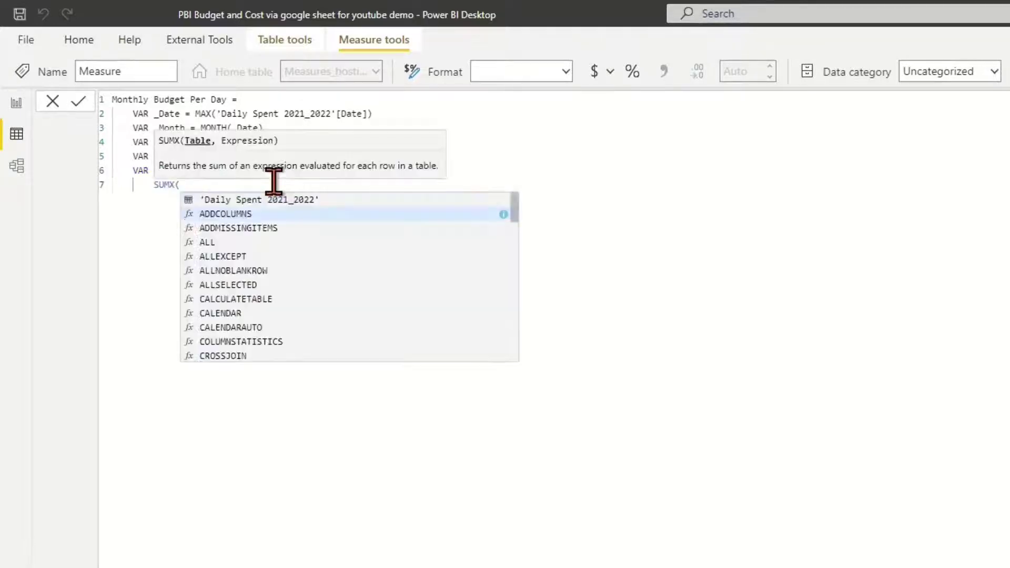
pyautogui.press('Return')
pyautogui.write('FILTER(')
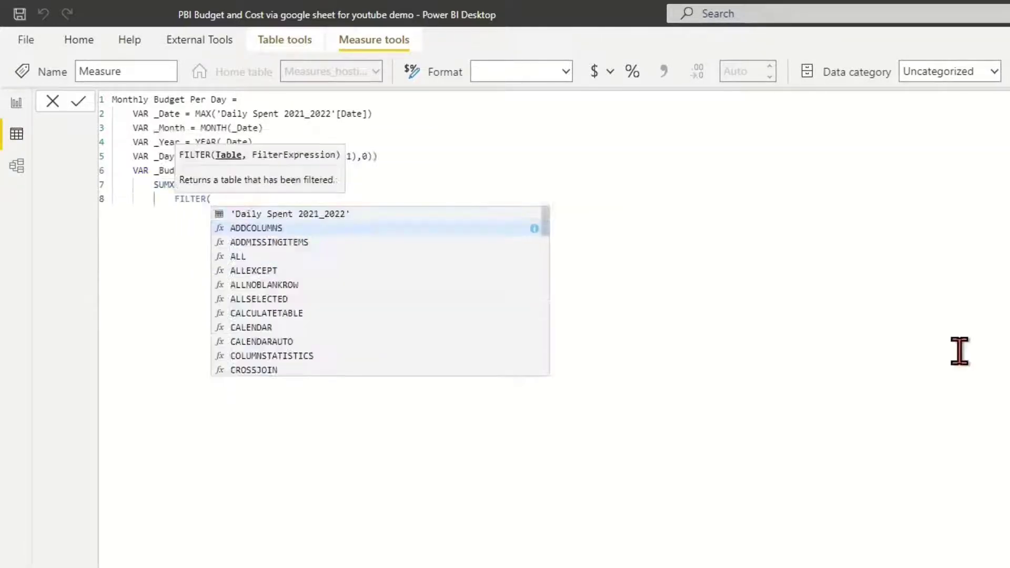
pyautogui.press('Return')
pyautogui.write("'Monthly_Budget',")
pyautogui.press('Return')
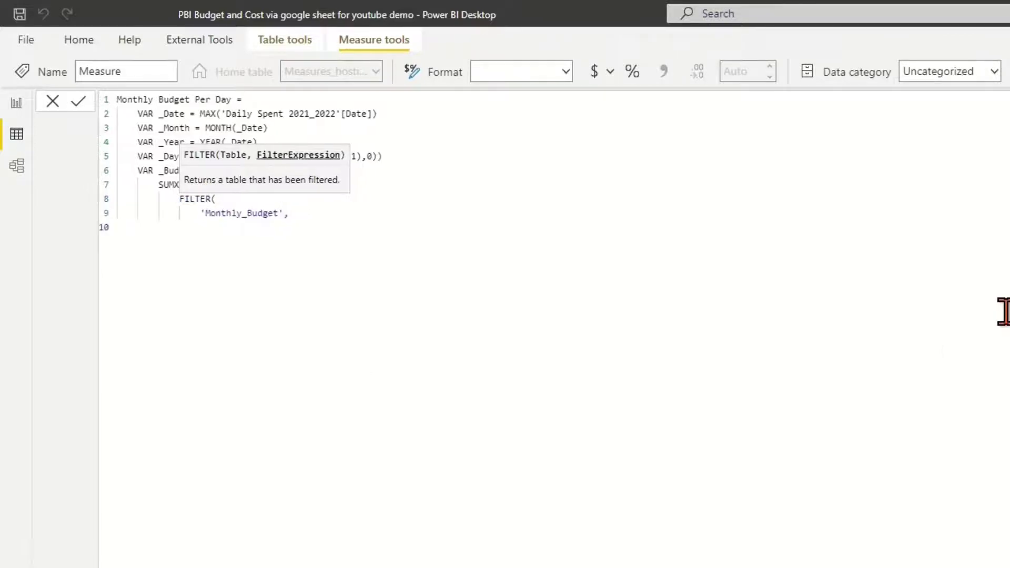
pyautogui.write('MONTH([Date]')
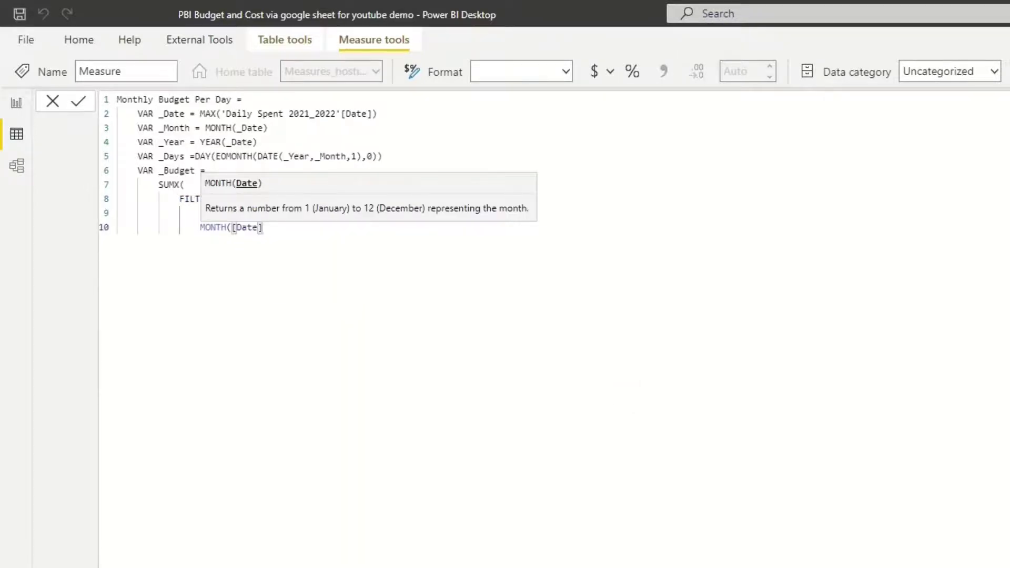
pyautogui.write(')=_Month && YEA')
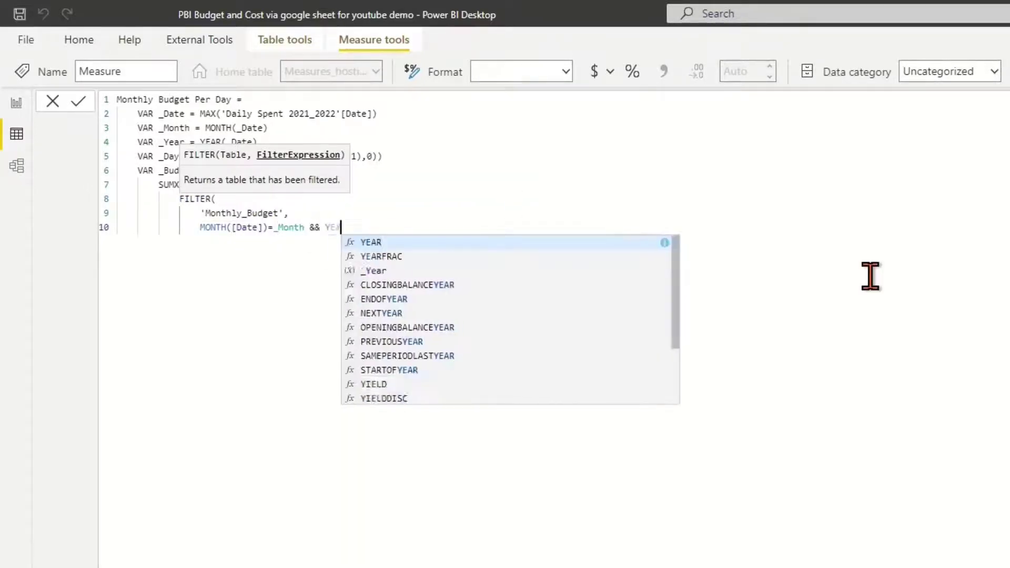
pyautogui.write('R([Date])=_Year')
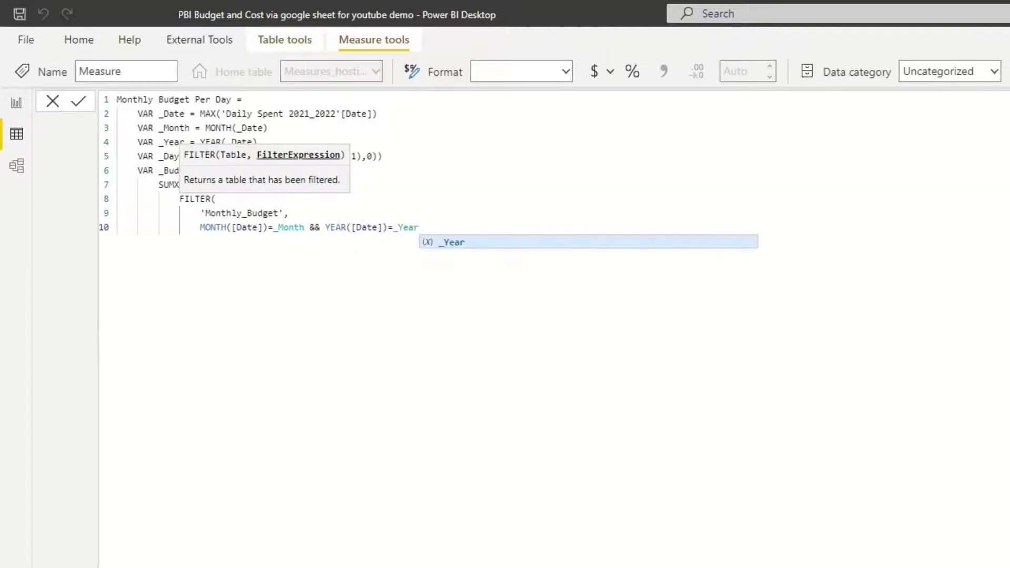
pyautogui.hotkey('shift', 'Return')
pyautogui.write('),')
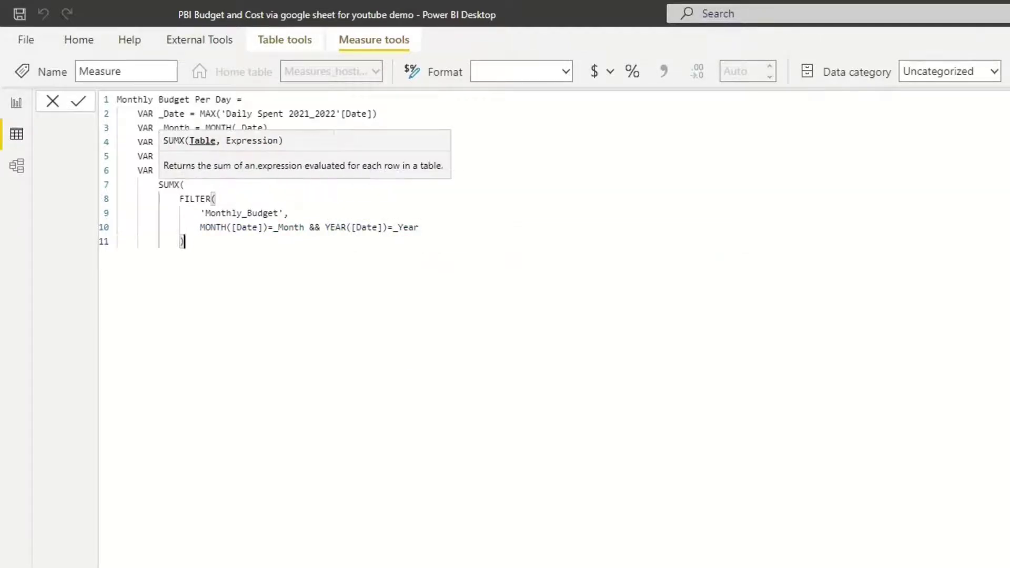
# Sum the Budget column, return _Budget/_Days, and commit the measure
pyautogui.hotkey('shift', 'Return')
pyautogui.write('[')
pyautogui.click(257, 271)
pyautogui.hotkey('shift', 'Return')
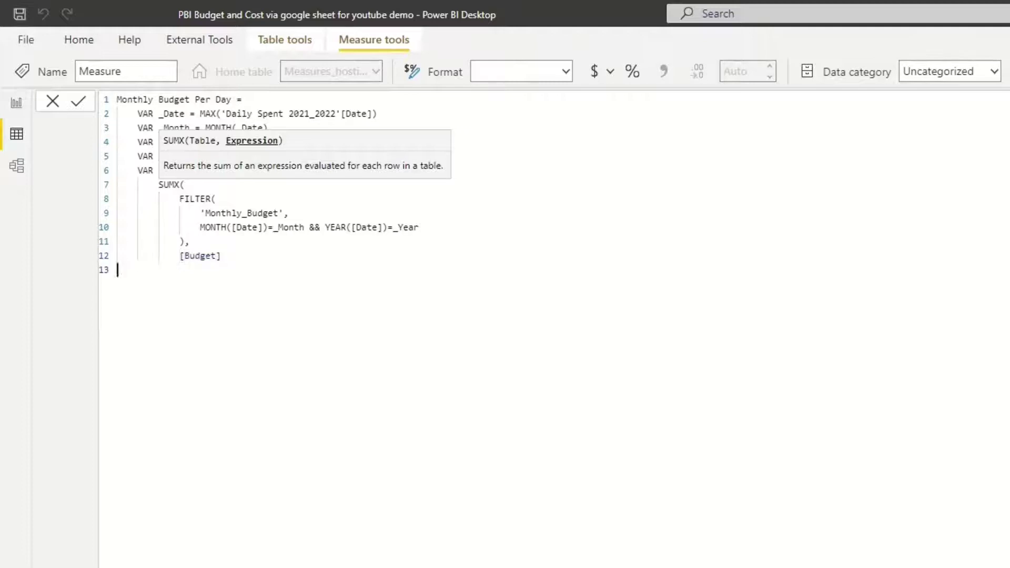
pyautogui.write(')')
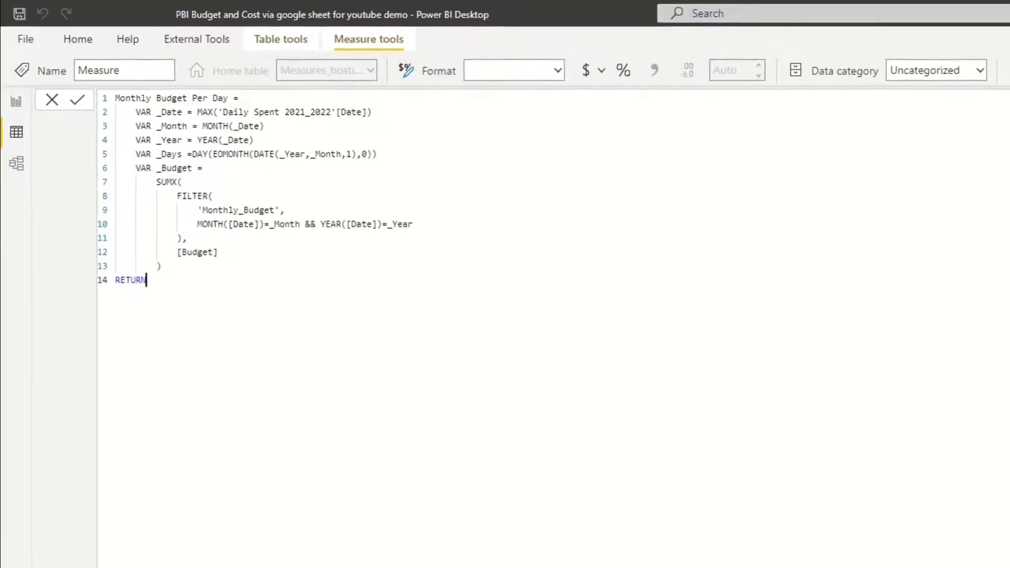
pyautogui.hotkey('shift', 'Return')
pyautogui.write('_Budget/')
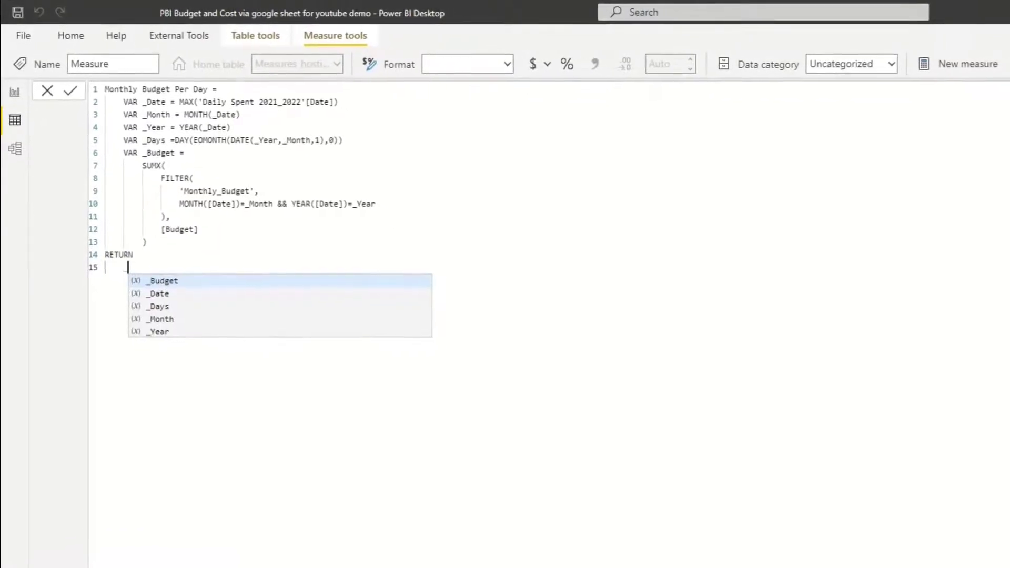
pyautogui.write('_Days')
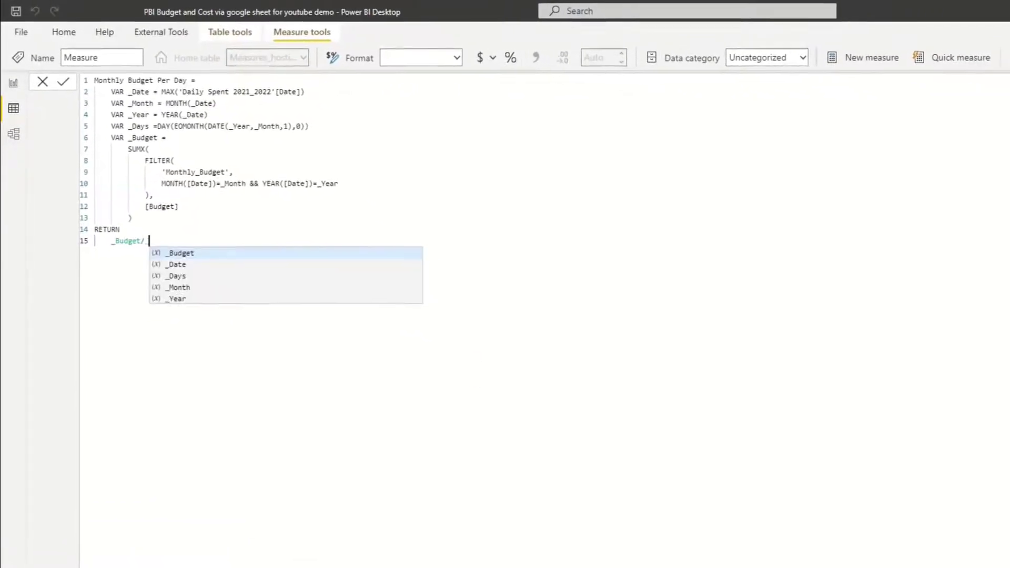
pyautogui.click(58, 75)
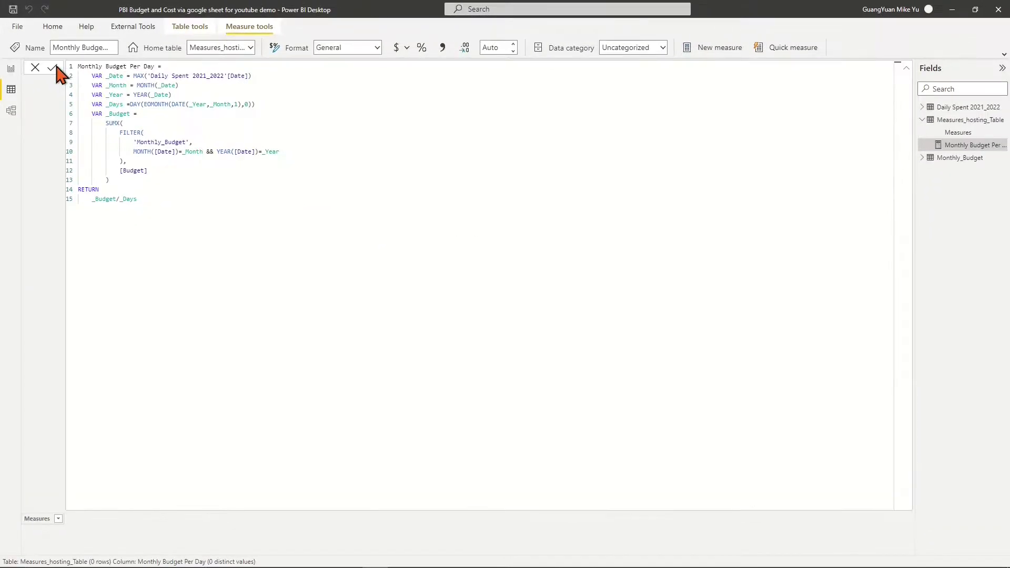
# Plot Daily Cost and Monthly Budget Per Day by Date in the column chart
pyautogui.click(907, 71)
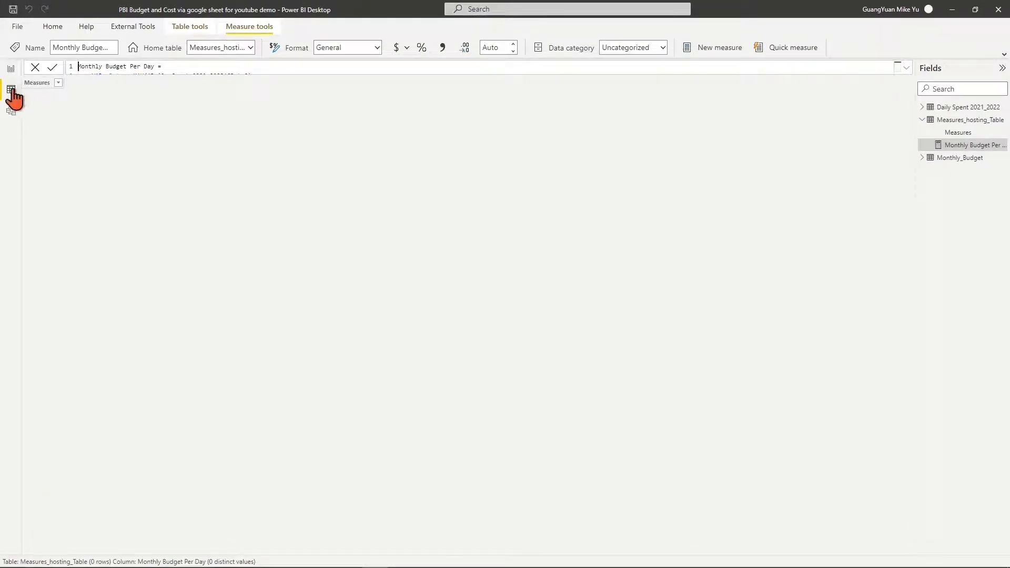
pyautogui.click(11, 69)
pyautogui.click(756, 181)
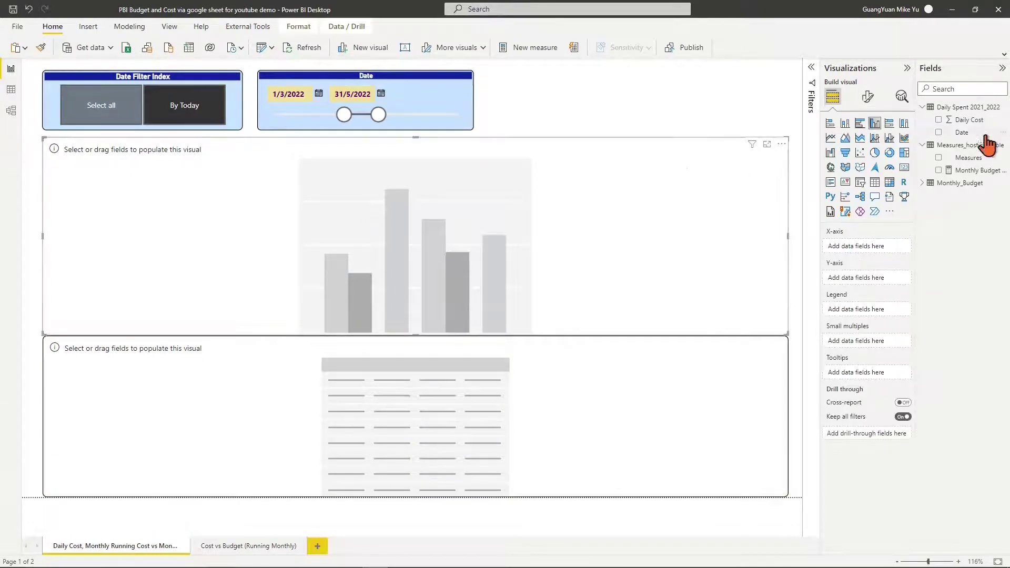
pyautogui.moveTo(947, 132); pyautogui.dragTo(874, 247)
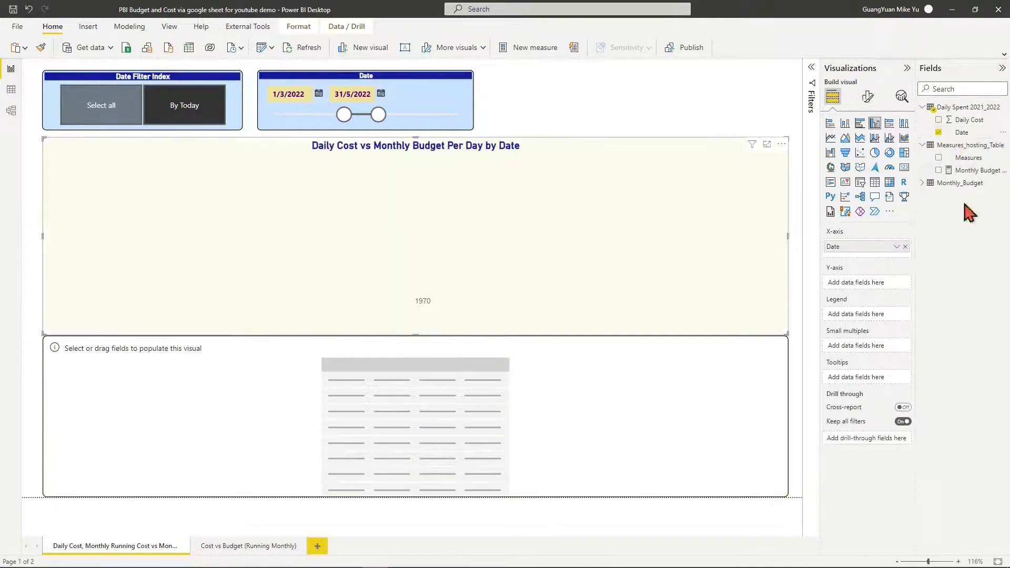
pyautogui.click(939, 120)
pyautogui.click(938, 170)
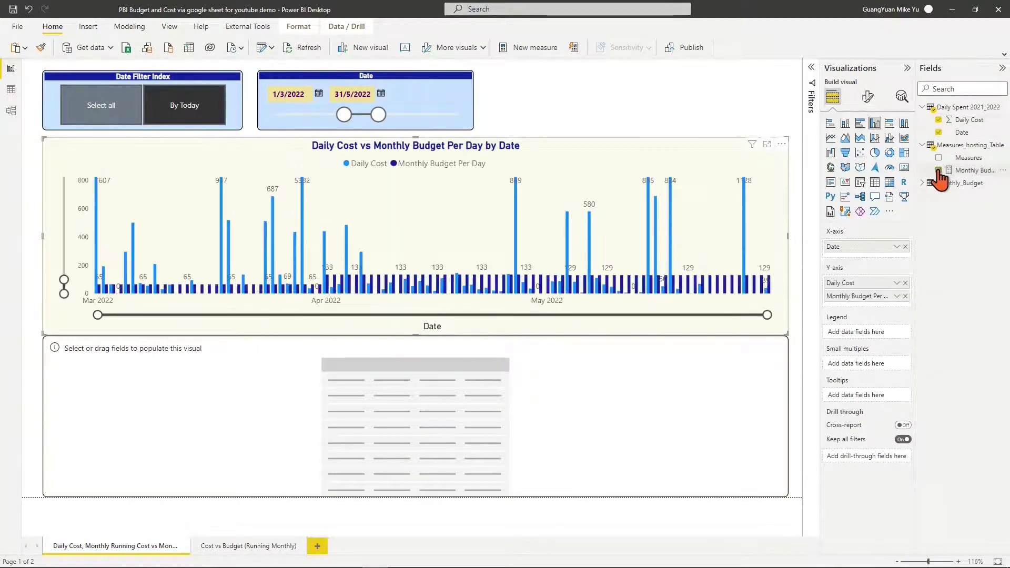
# Fill the table with Date, Daily Cost and Monthly Budget Per Day columns
pyautogui.click(717, 388)
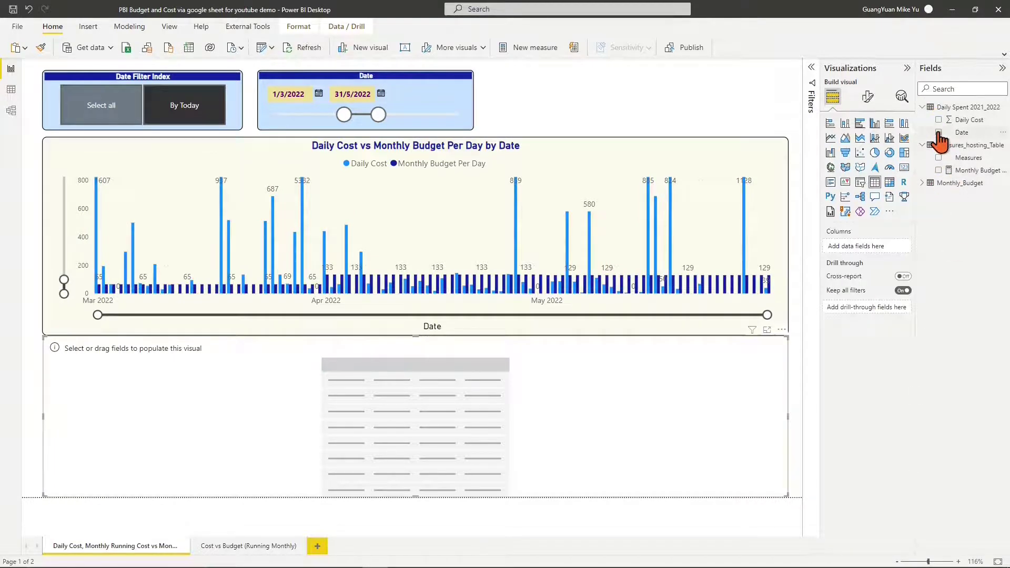
pyautogui.click(939, 132)
pyautogui.click(939, 120)
pyautogui.click(939, 170)
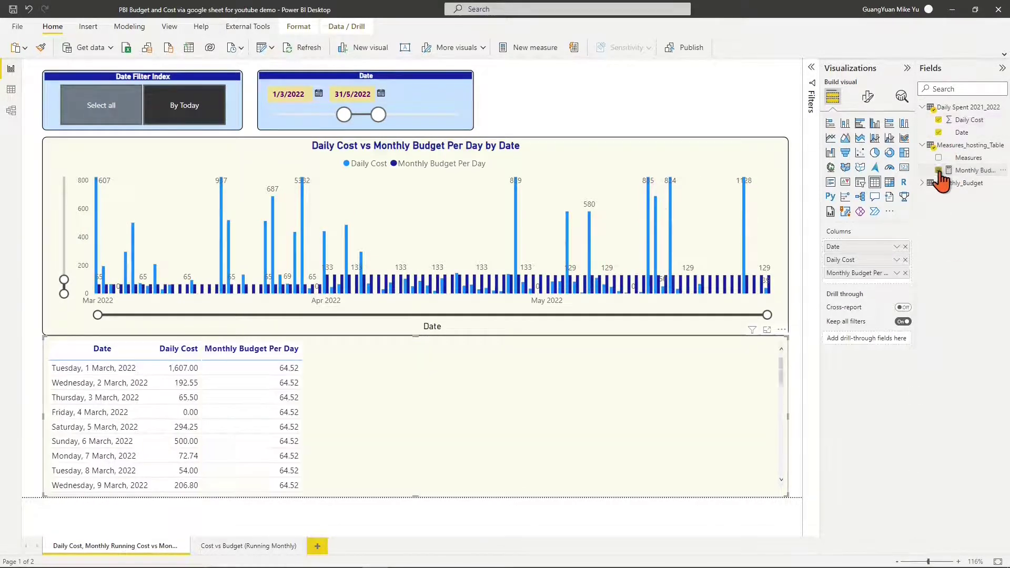
pyautogui.moveTo(781, 367); pyautogui.dragTo(779, 455)
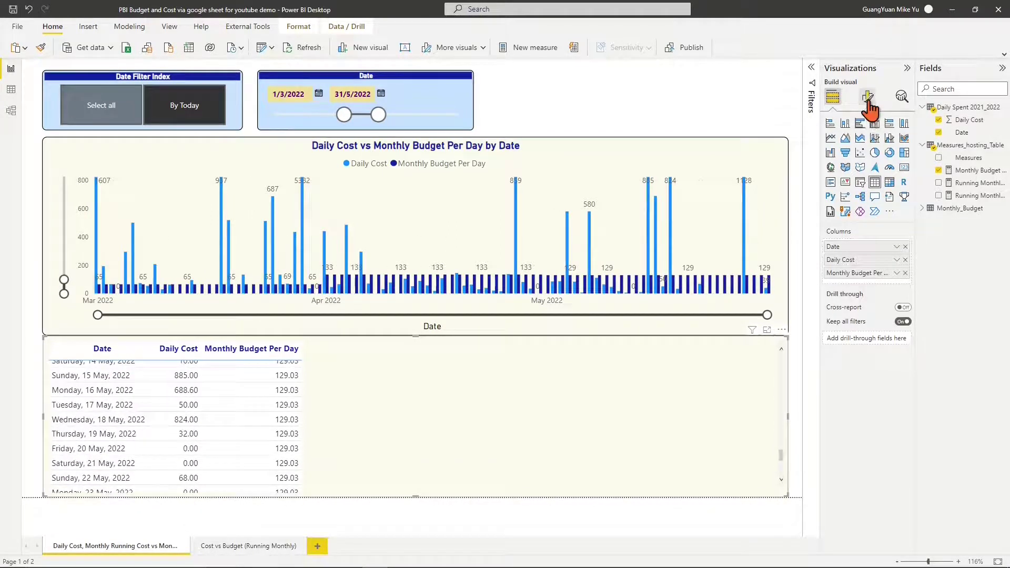
# Set the chart's Daily Cost column colour to red #F22047
pyautogui.click(868, 97)
pyautogui.click(734, 166)
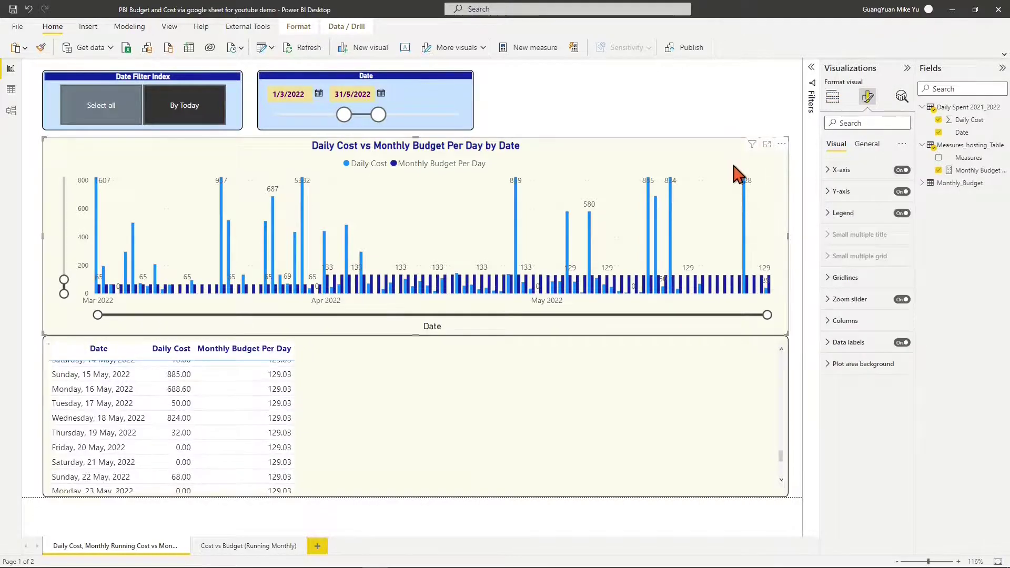
pyautogui.click(845, 320)
pyautogui.click(844, 369)
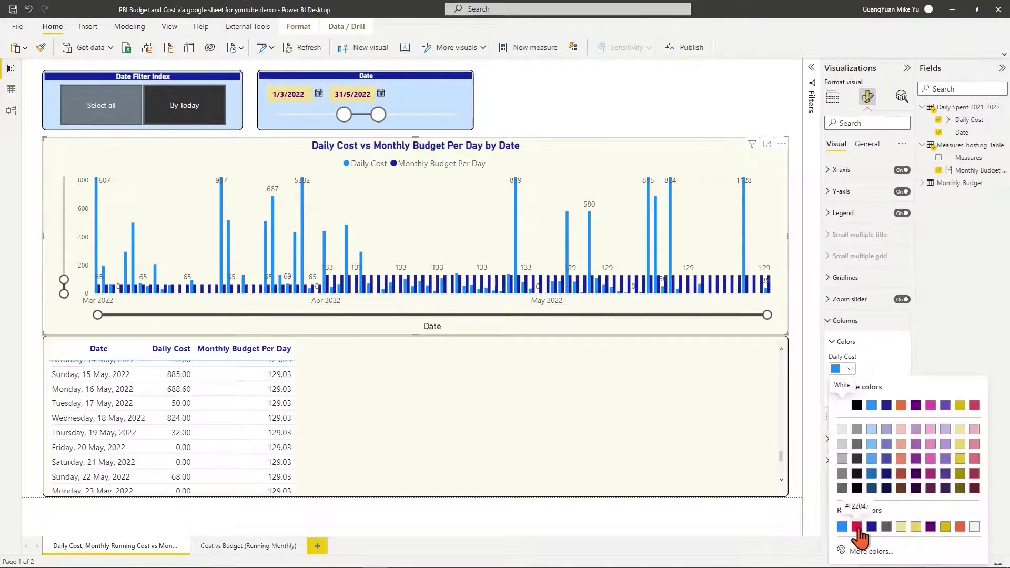
pyautogui.click(857, 527)
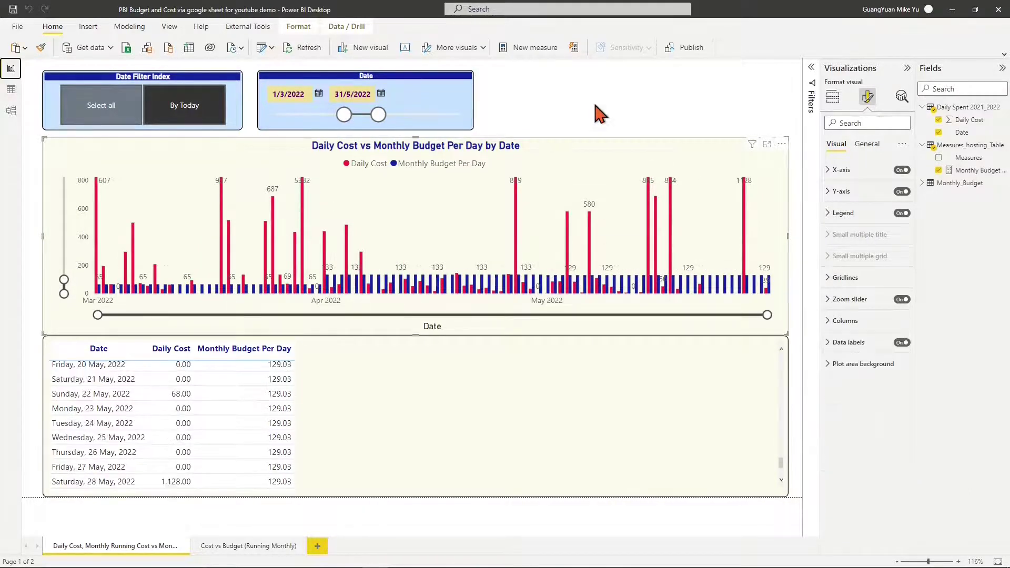
pyautogui.click(907, 69)
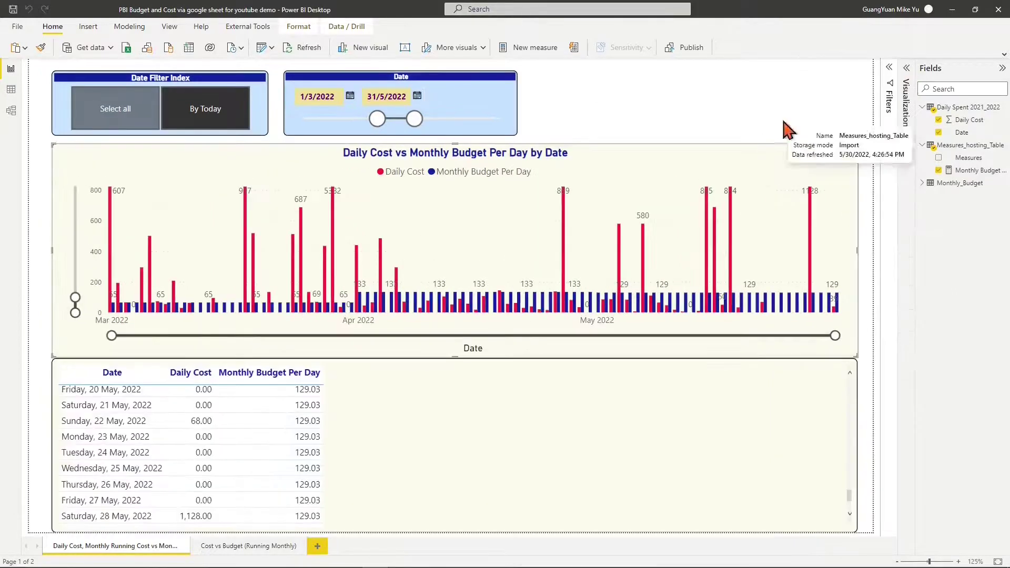
# Copy the whole Monthly Budget Per Day DAX formula, then select Measures_hosting_Table
pyautogui.click(11, 90)
pyautogui.click(960, 147)
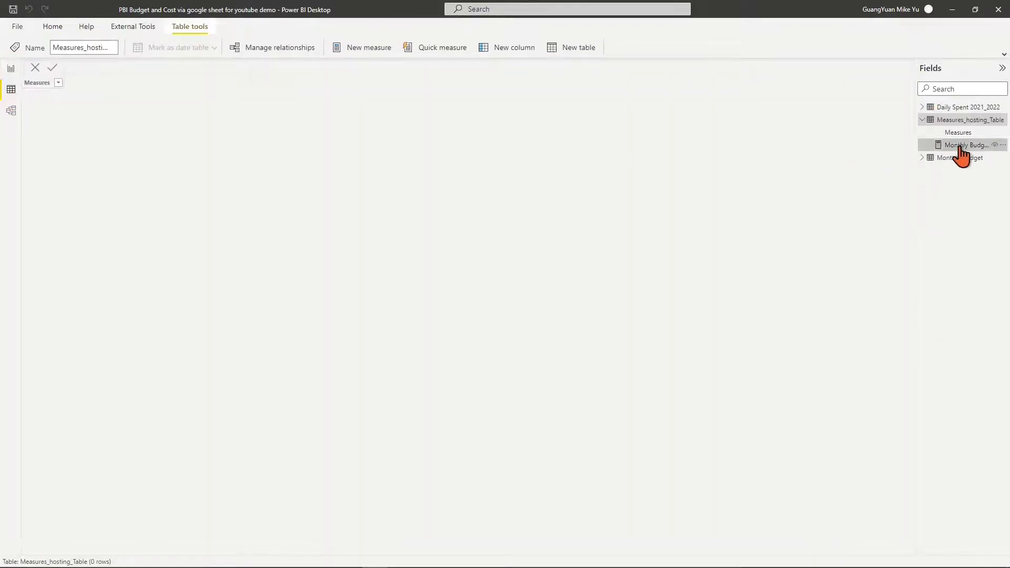
pyautogui.moveTo(175, 201); pyautogui.dragTo(56, 72)
pyautogui.hotkey('ctrl', 'c')
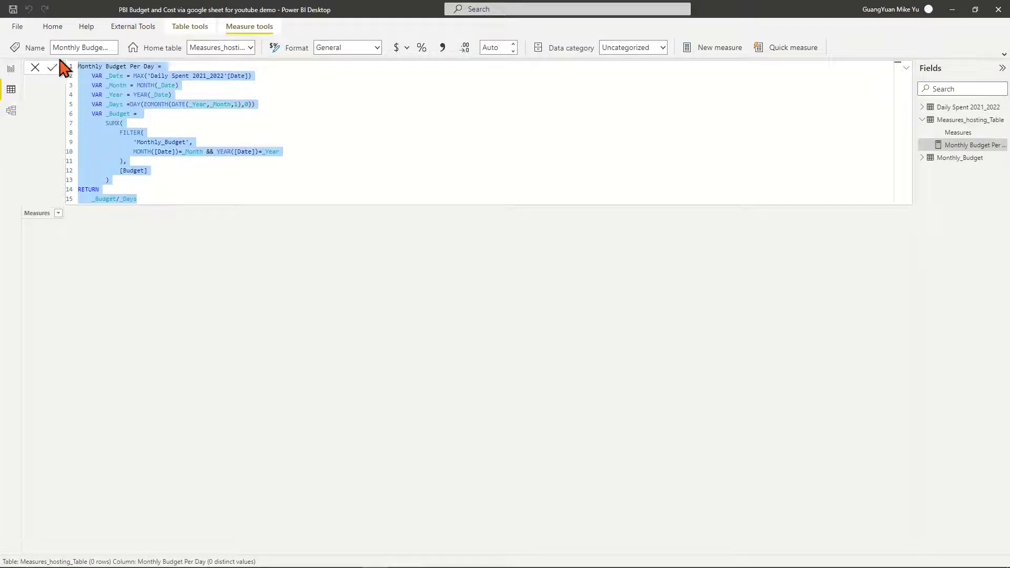
pyautogui.click(956, 121)
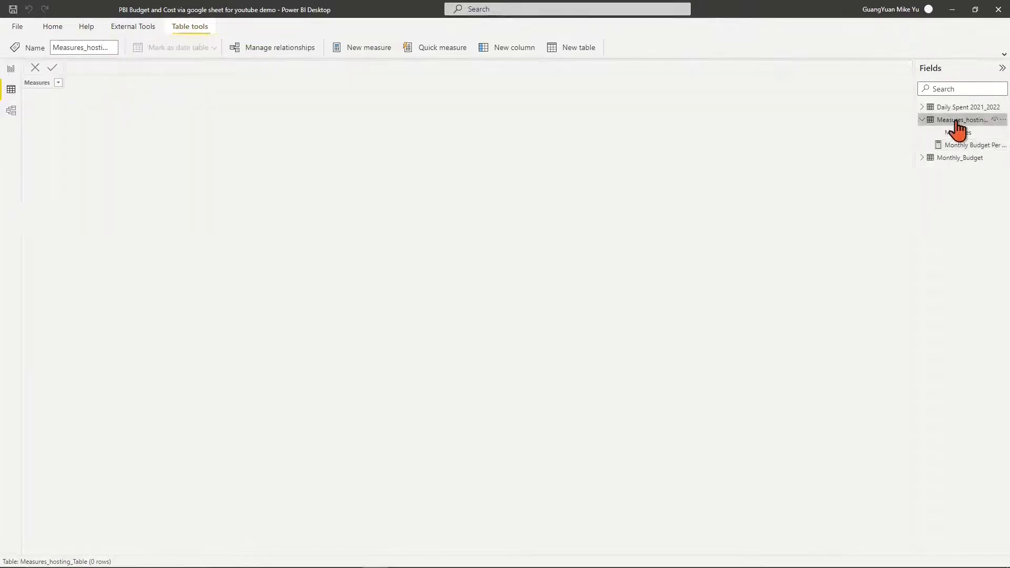
# Paste the formula into a new measure named Running Monthly Budget Per Day, adding VAR _Day = DAY(_Date)
pyautogui.click(374, 53)
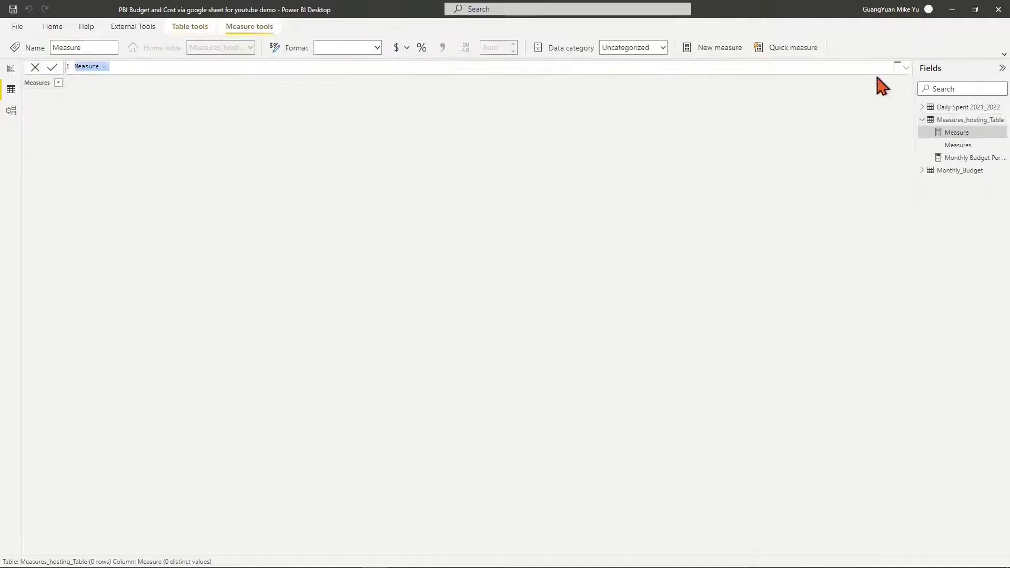
pyautogui.click(906, 67)
pyautogui.hotkey('ctrl', 'v')
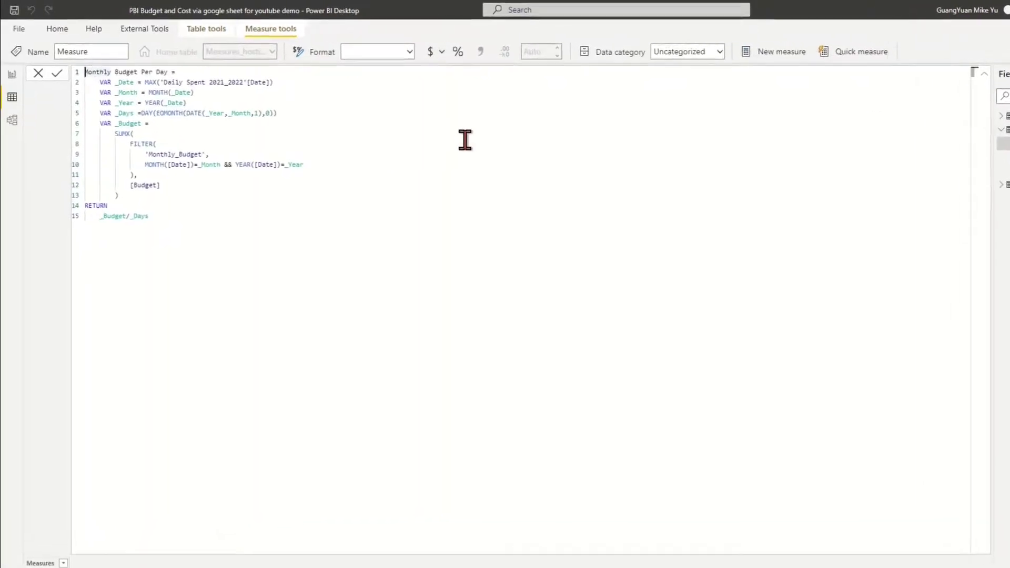
pyautogui.write('Running')
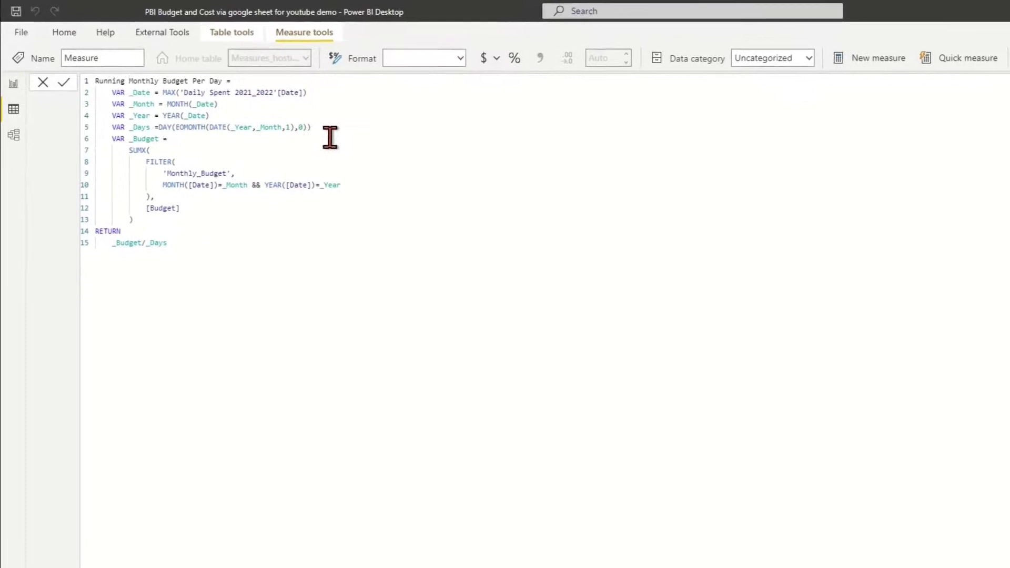
pyautogui.click(329, 132)
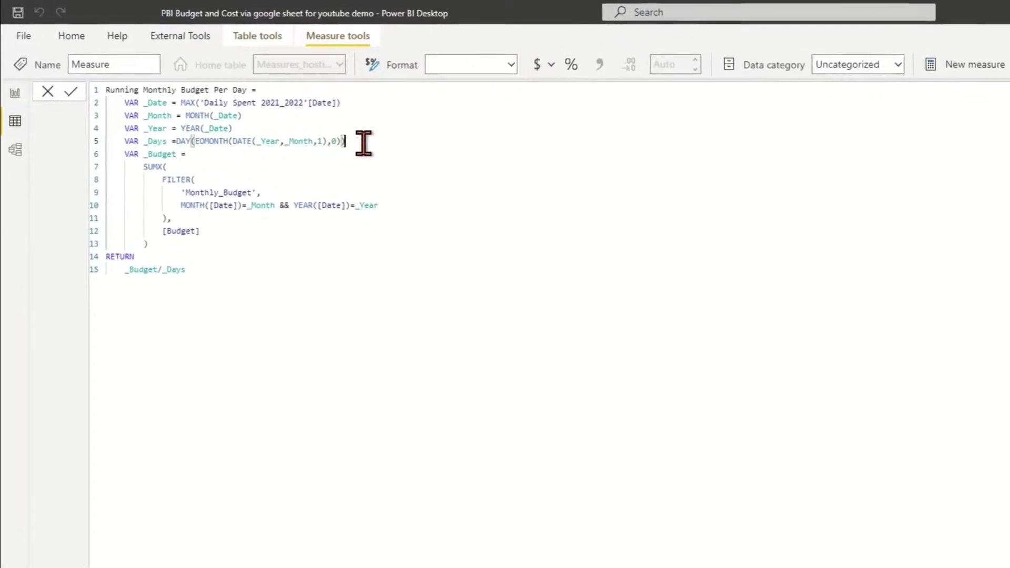
pyautogui.press('Return')
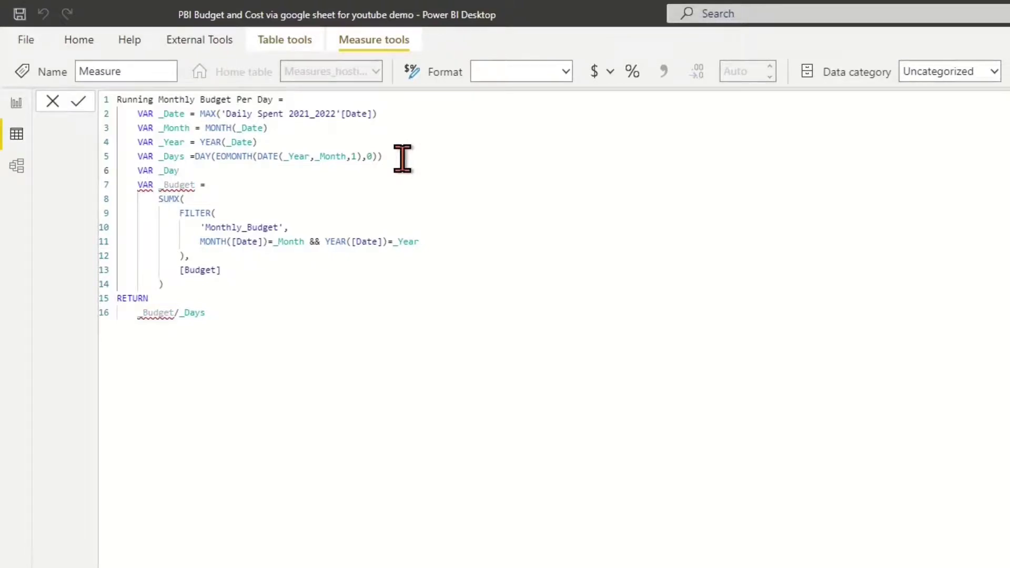
pyautogui.write('VAR _Day = DAY(')
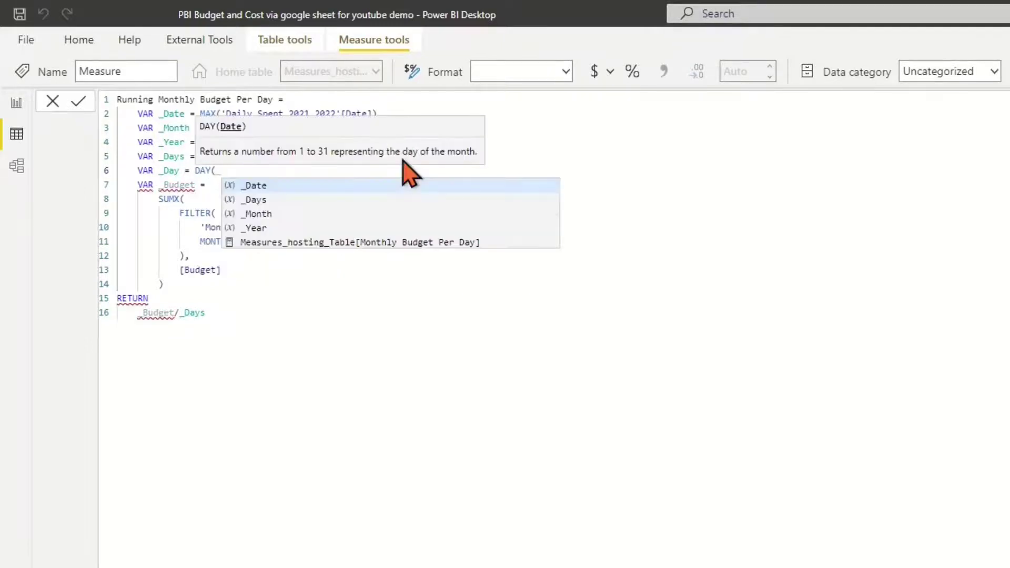
pyautogui.write('_Date)')
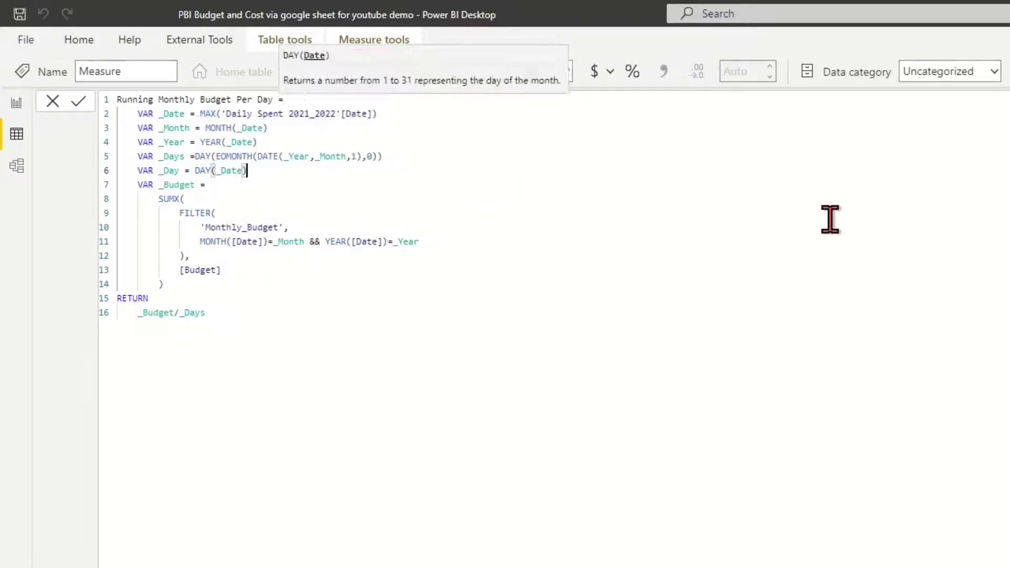
# Change the return expression to _Budget*_Day/_Days and commit the measure
pyautogui.click(217, 311)
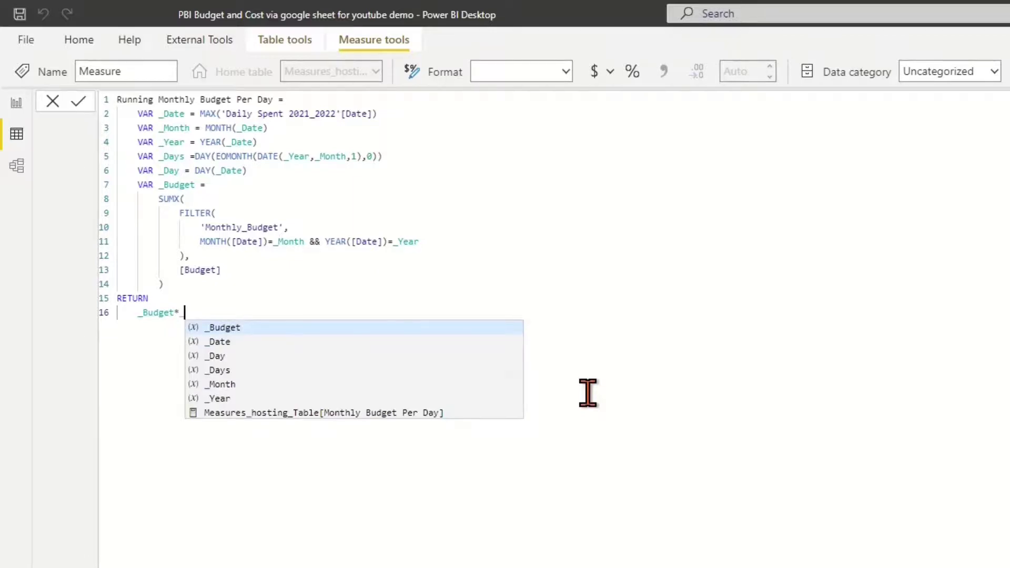
pyautogui.click(222, 357)
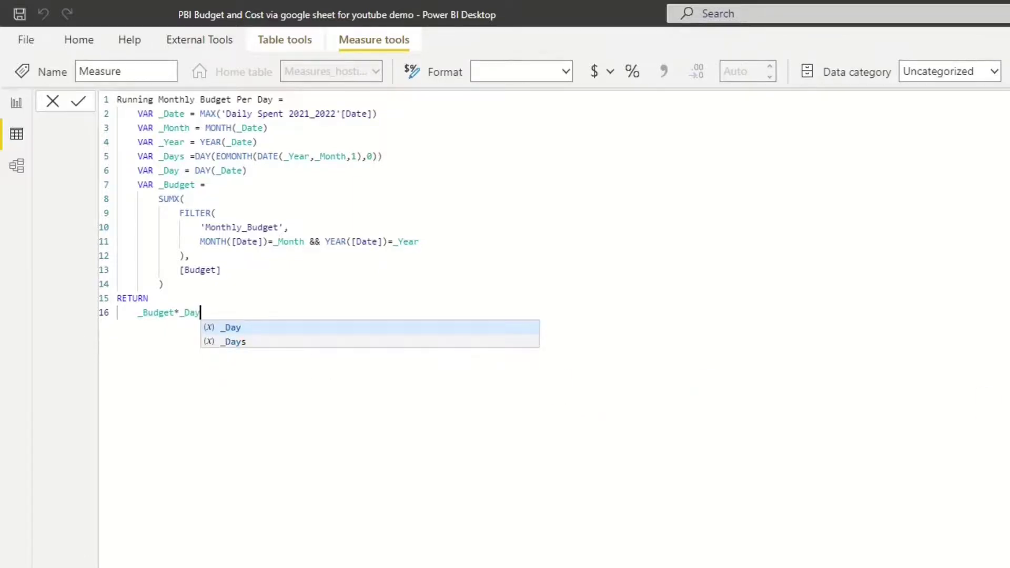
pyautogui.write('/_')
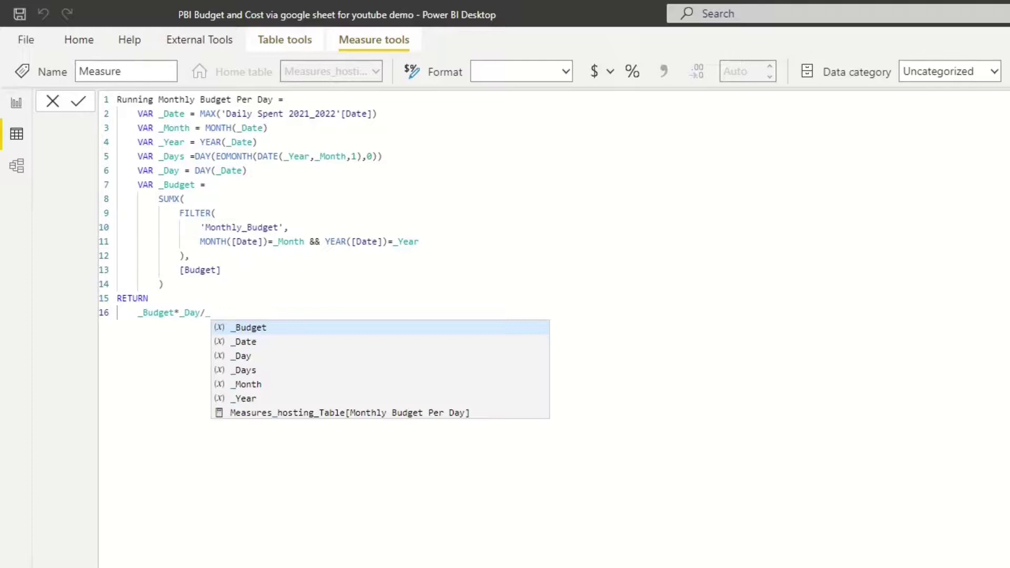
pyautogui.write('da')
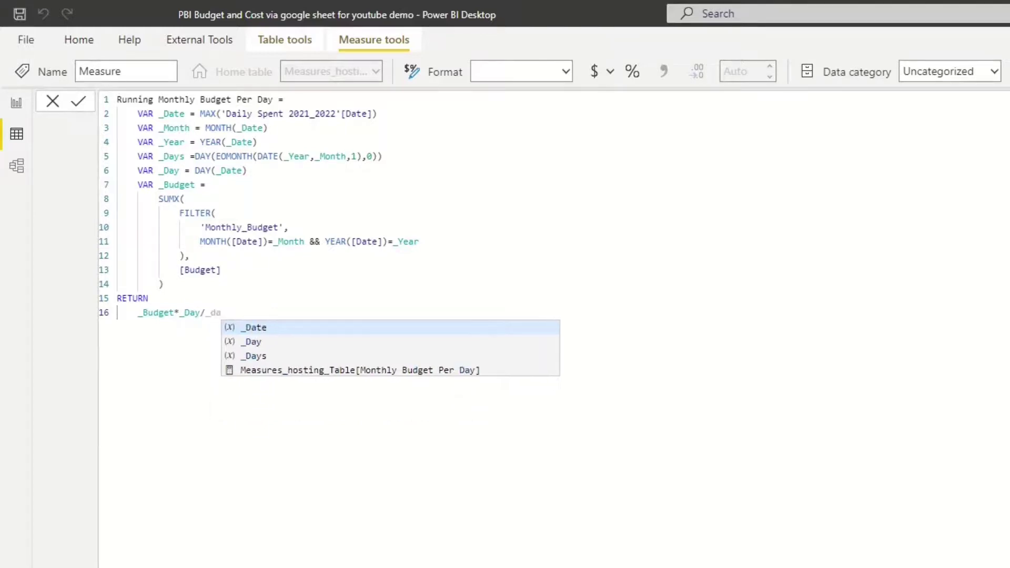
pyautogui.click(273, 355)
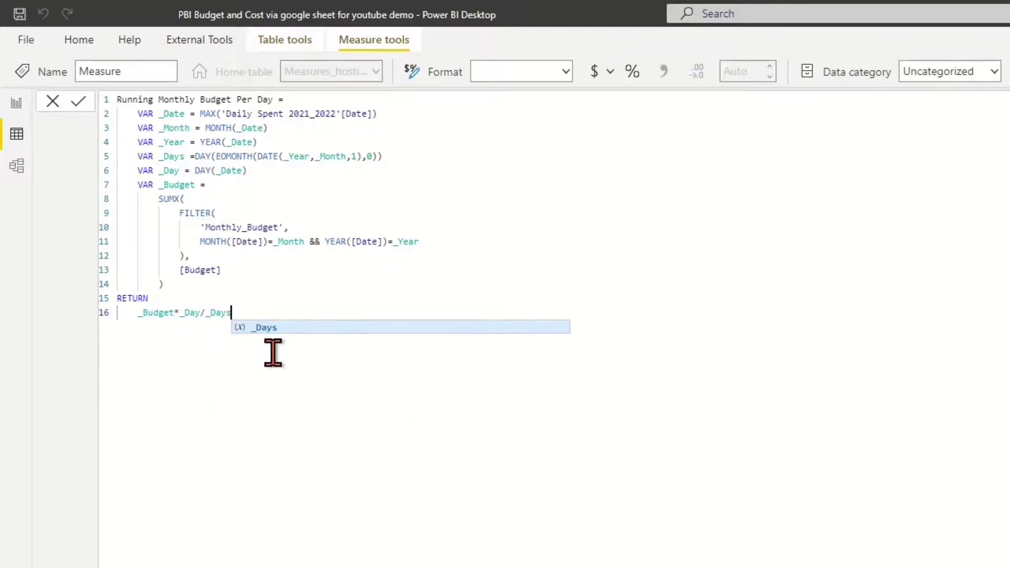
pyautogui.click(78, 101)
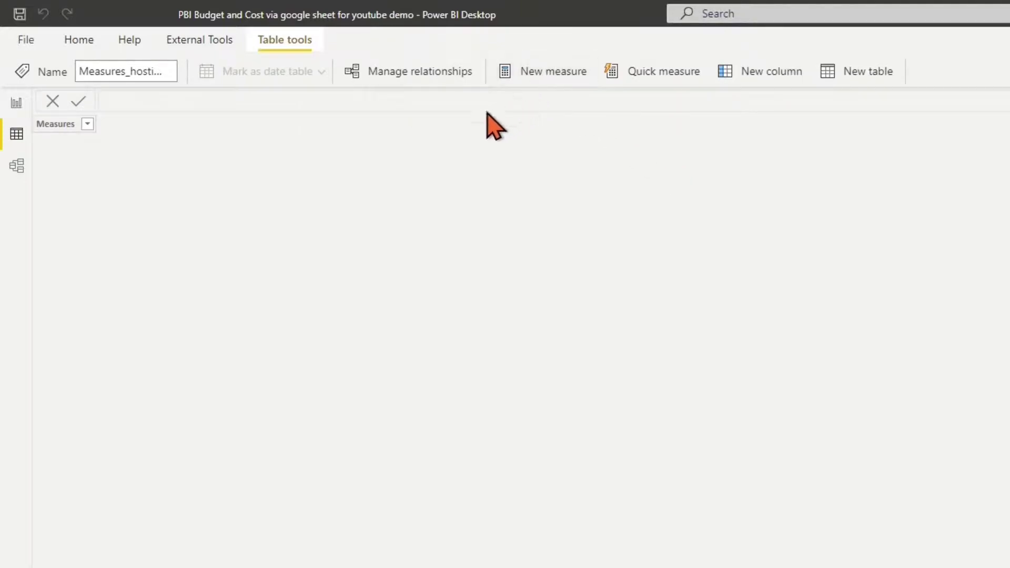
# Name the measure Running Monthly Cost Per Day with _Date, _Month and _Year variables
pyautogui.write('Running Monthly')
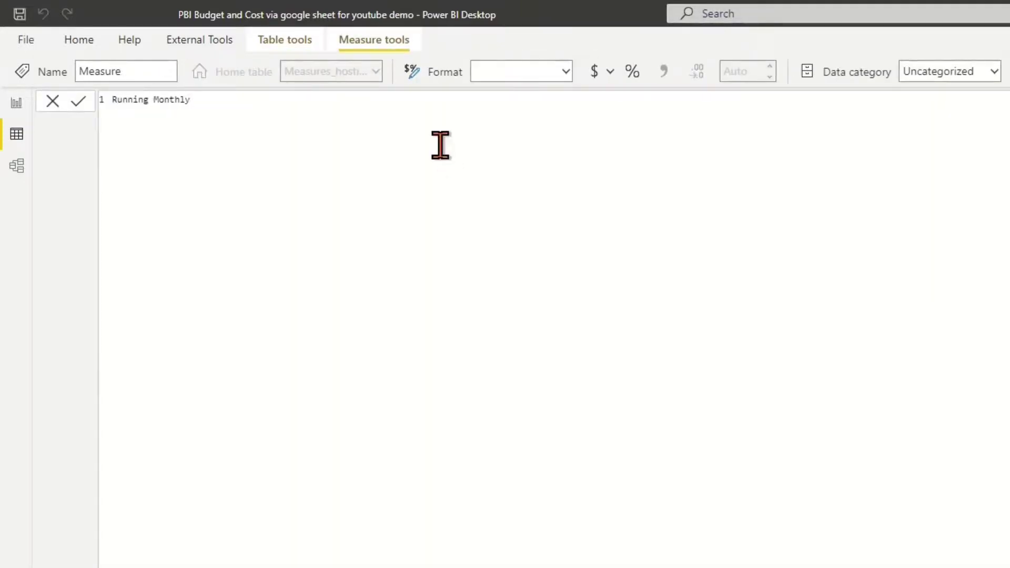
pyautogui.write(' Cost Per Day =')
pyautogui.hotkey('shift', 'Return')
pyautogui.write("VAR _Date = MAX('Daily Spent 2021_2022'[Date])")
pyautogui.hotkey('shift', 'Return')
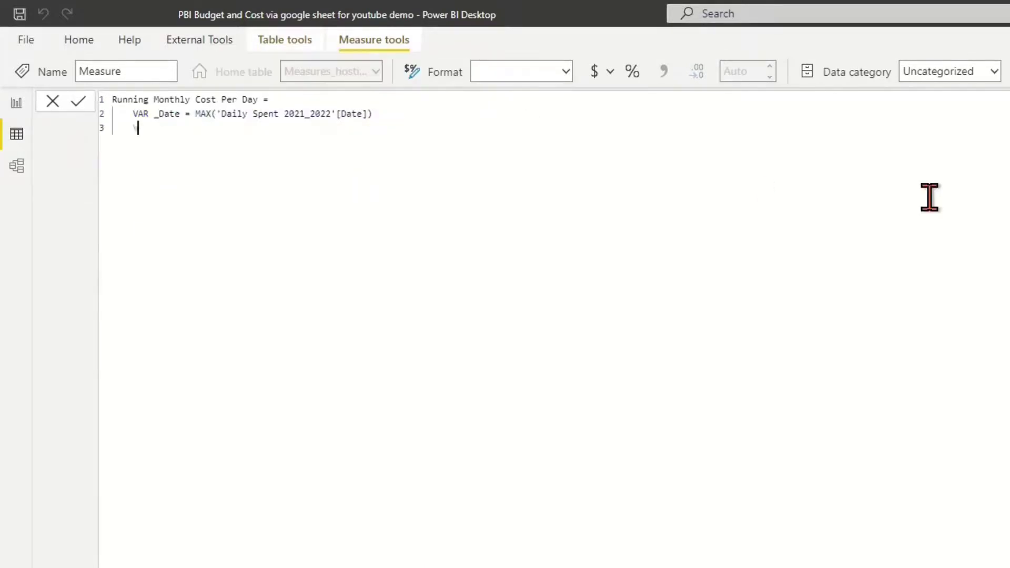
pyautogui.write('VAR _Month = MONTH(_Date)')
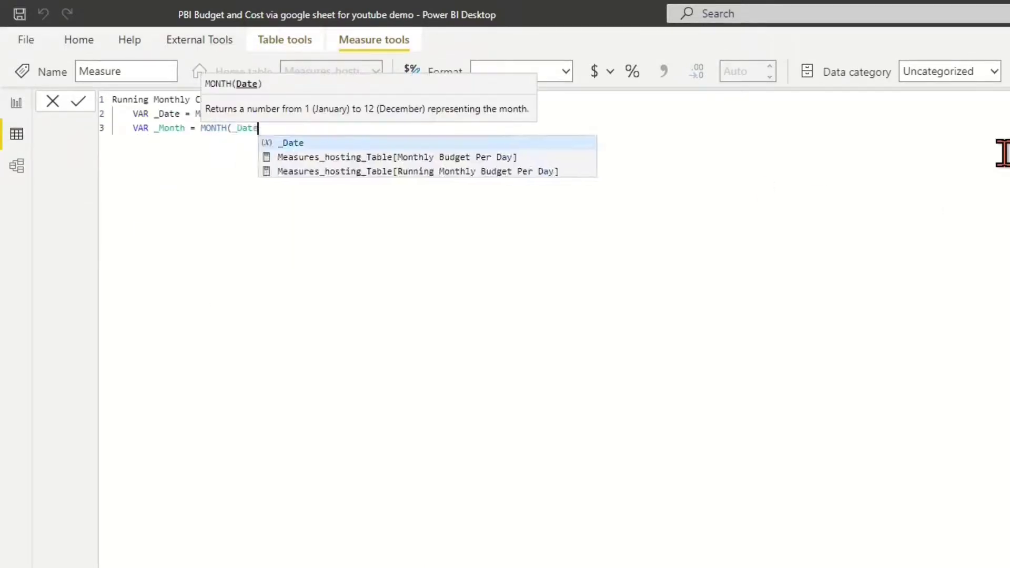
pyautogui.hotkey('shift', 'Return')
pyautogui.write('VAR _Year = YEAR(_Date)')
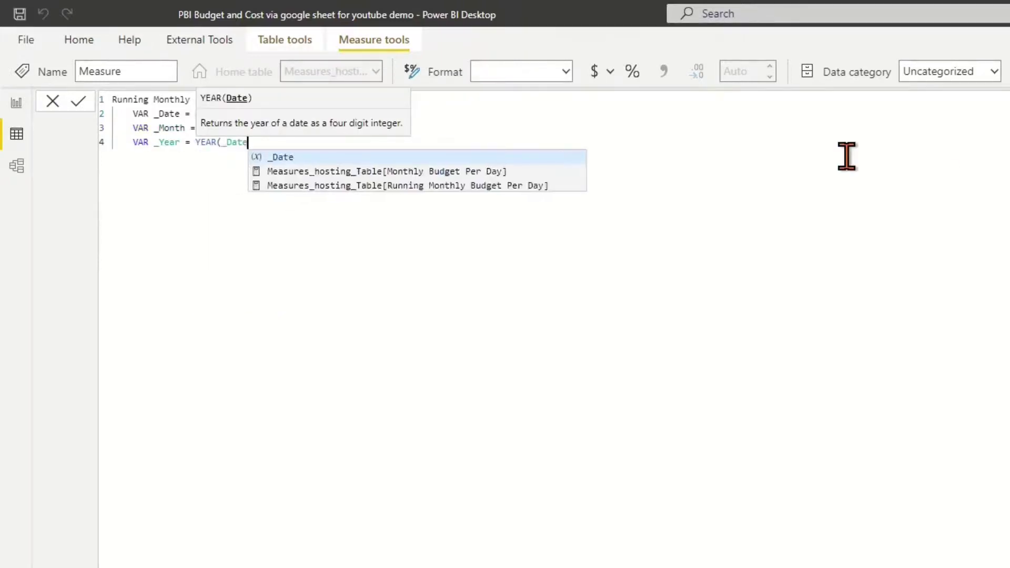
pyautogui.hotkey('shift', 'Return')
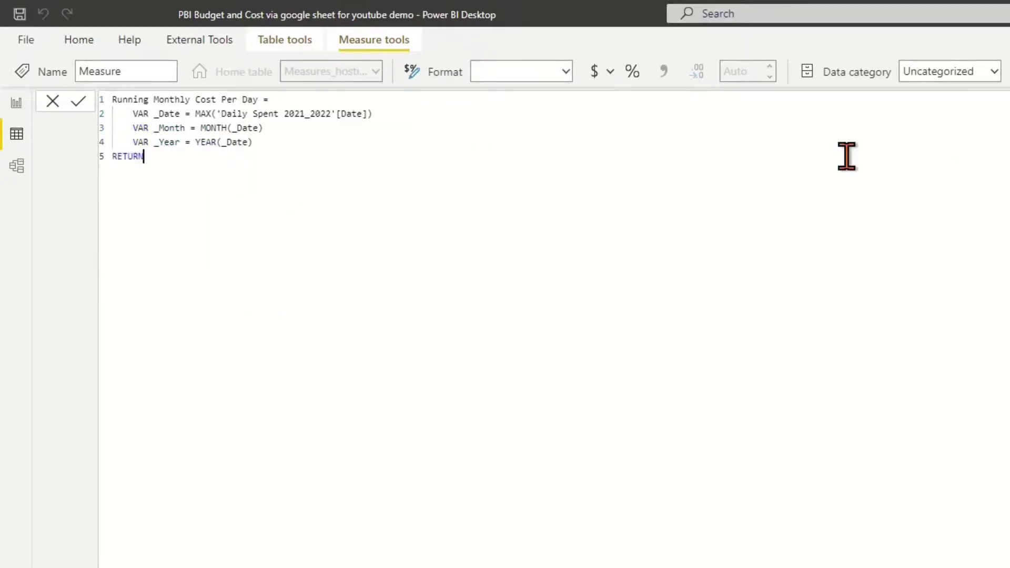
# Add SUMX over FILTER(ALL('Daily Spent 2021_2022')) for same-month, same-year dates up to _Date
pyautogui.press('Tab')
pyautogui.write('SUMX(')
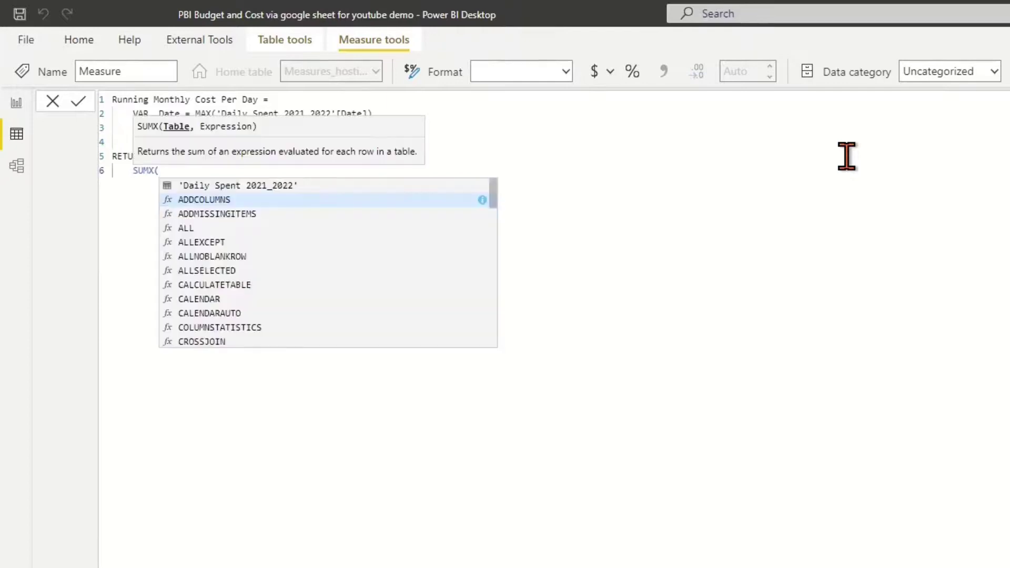
pyautogui.hotkey('shift', 'Return')
pyautogui.write('FILTER(')
pyautogui.hotkey('shift', 'Return')
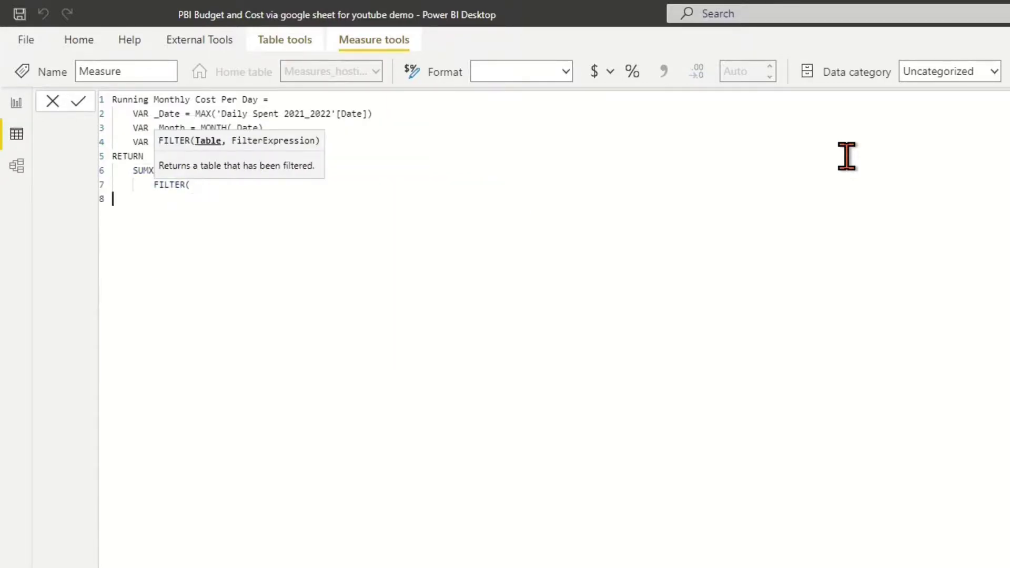
pyautogui.write('ALL(')
pyautogui.doubleClick(261, 215)
pyautogui.write(')')
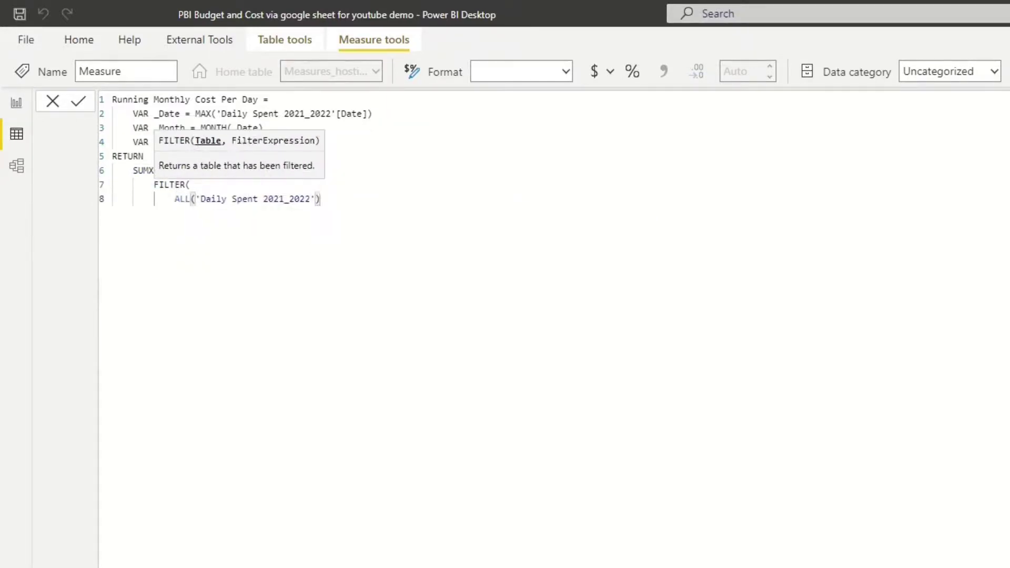
pyautogui.write(',M')
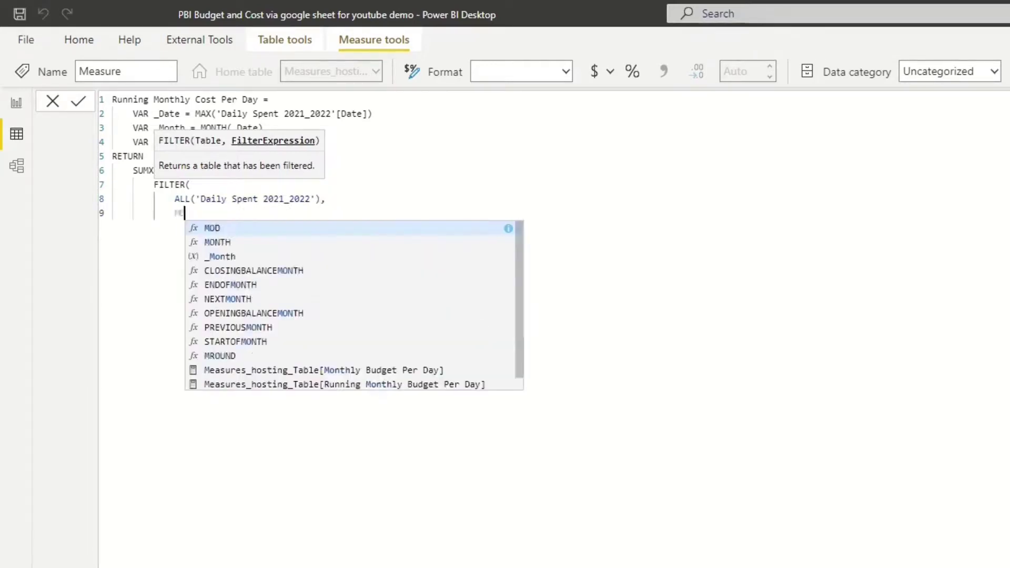
pyautogui.write('ONTH([Date])')
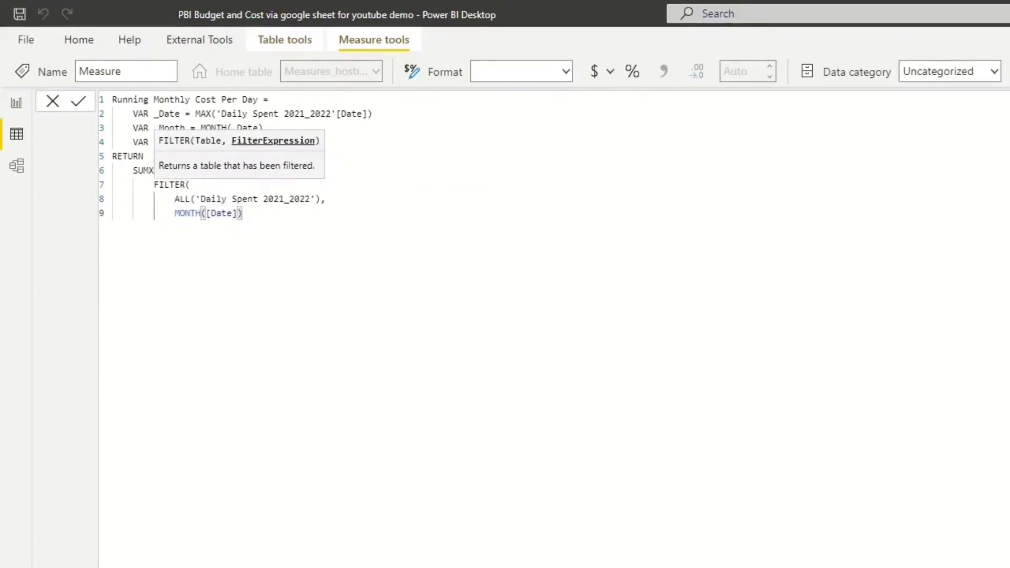
pyautogui.write('=_Month && Yea')
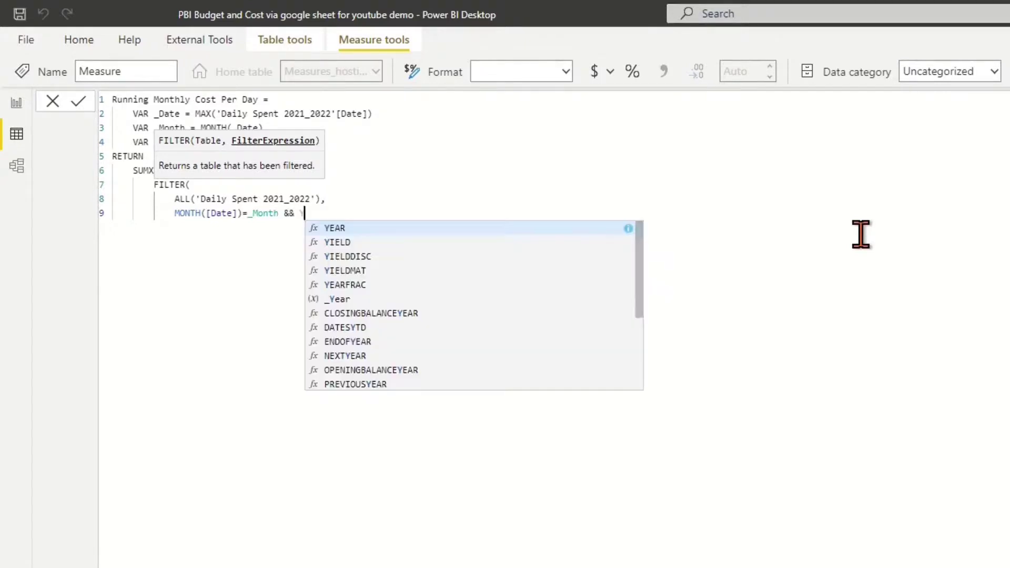
pyautogui.click(366, 240)
pyautogui.write('[Date])=')
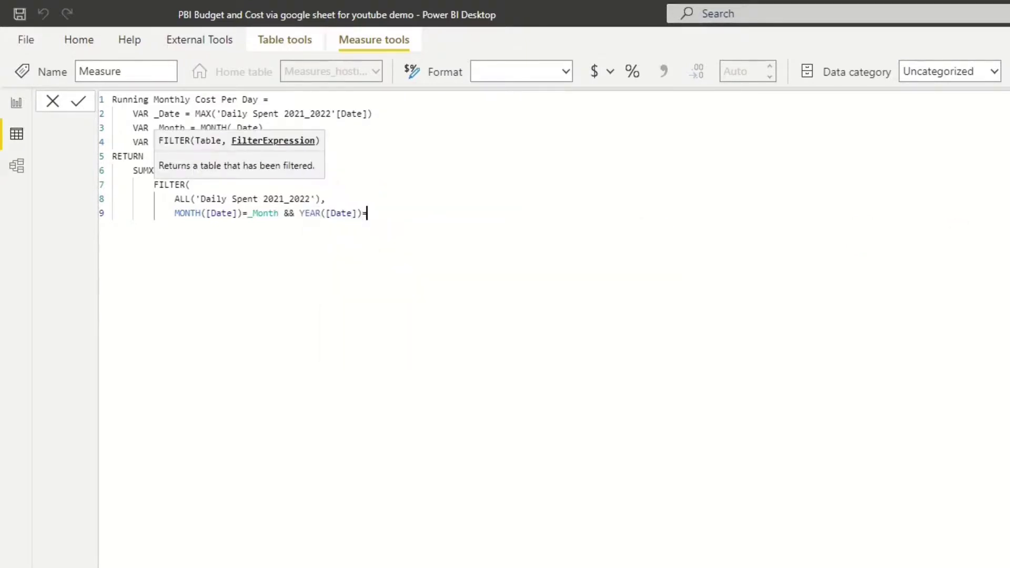
pyautogui.write('_Year &&')
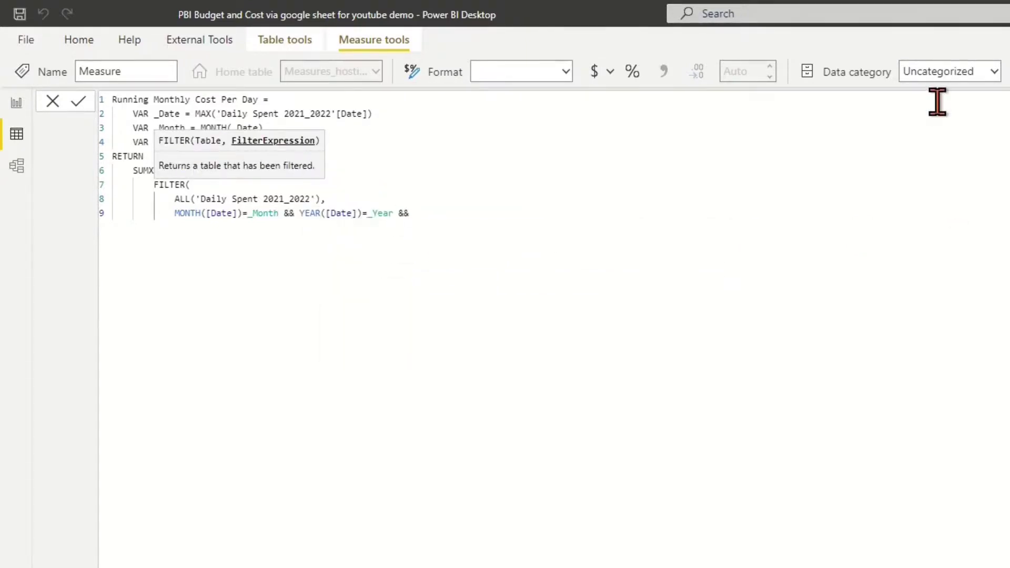
pyautogui.write(' [Date] <= _Date')
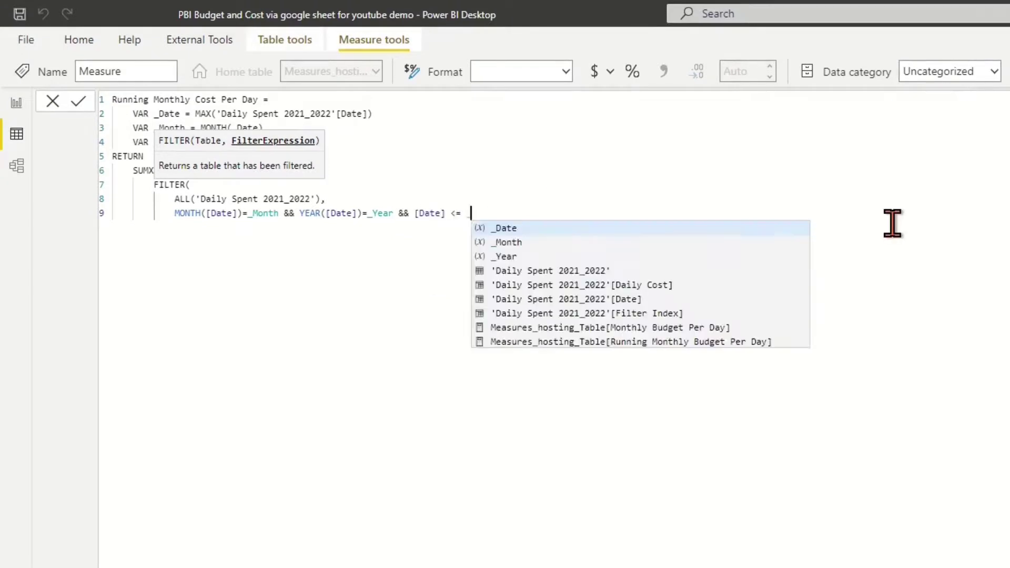
pyautogui.hotkey('shift', 'Return')
# Sum the Daily Cost column, commit the measure, and go back to the report page
pyautogui.press('Tab')
pyautogui.press('Tab')
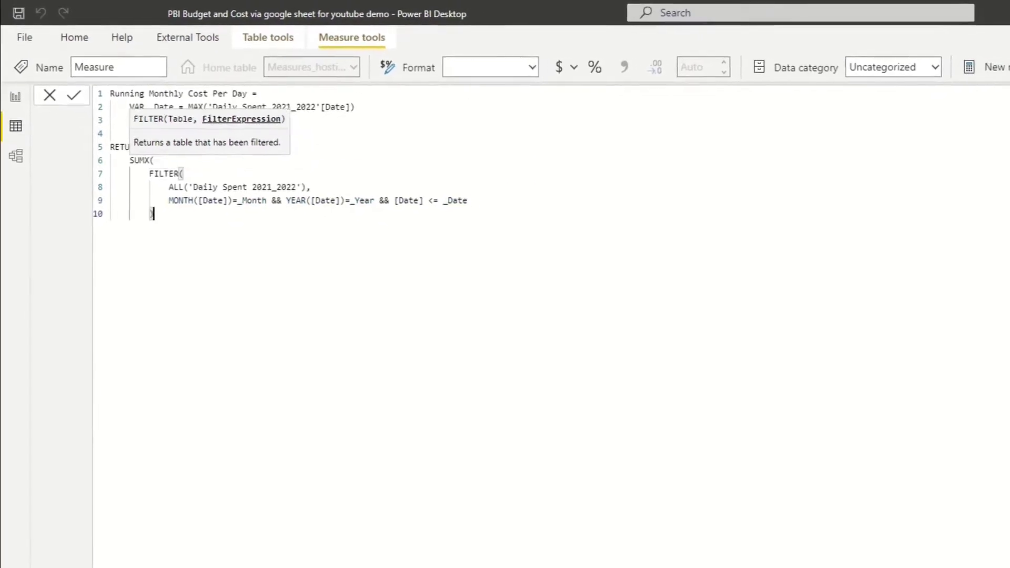
pyautogui.write('),')
pyautogui.hotkey('shift', 'Return')
pyautogui.write("'")
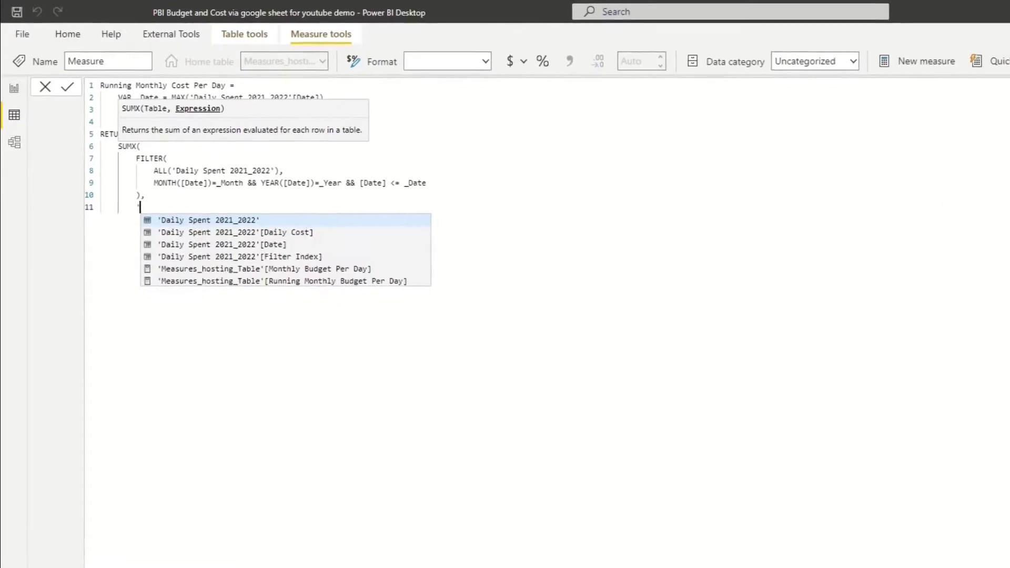
pyautogui.press('Down')
pyautogui.press('Tab')
pyautogui.hotkey('shift', 'Return')
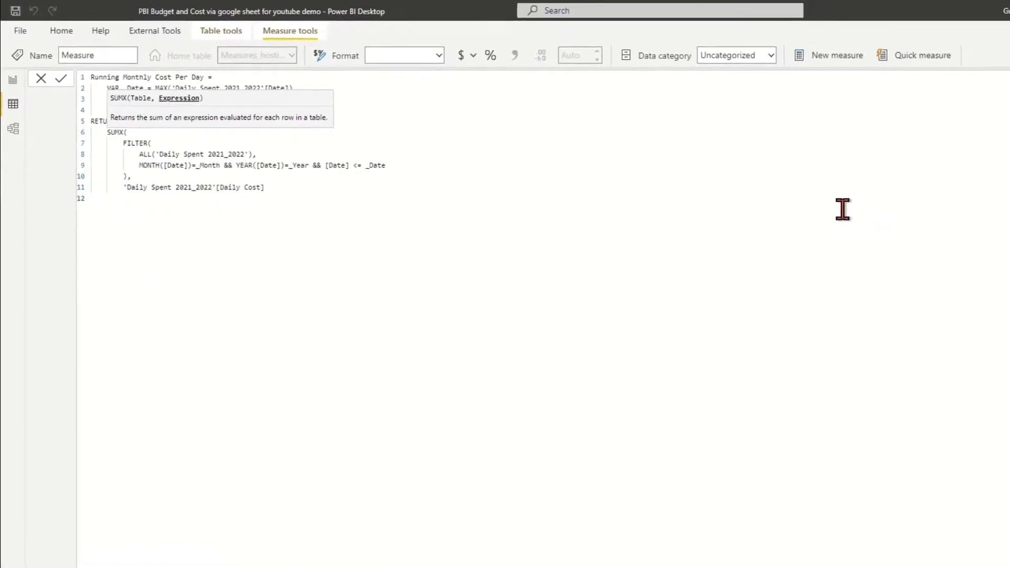
pyautogui.write(')')
pyautogui.click(62, 80)
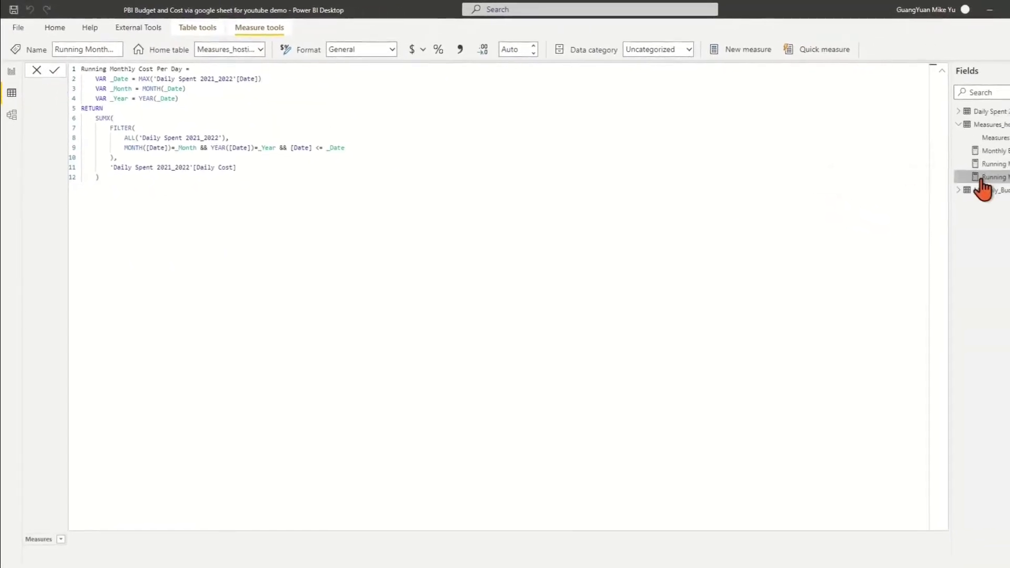
pyautogui.click(11, 73)
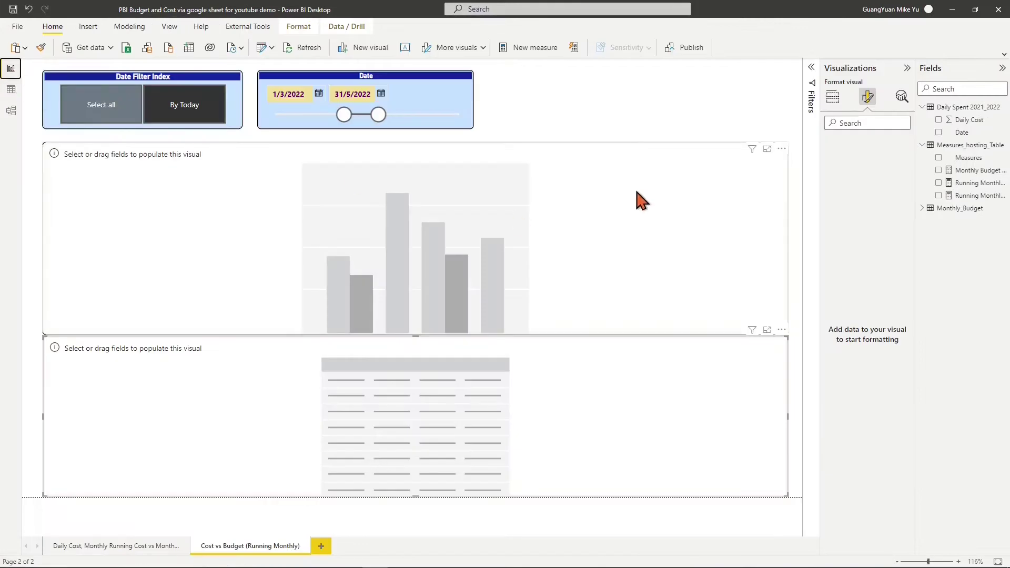
# Chart Running Monthly Cost and Running Monthly Budget Per Day by Date, with cost columns red
pyautogui.click(642, 200)
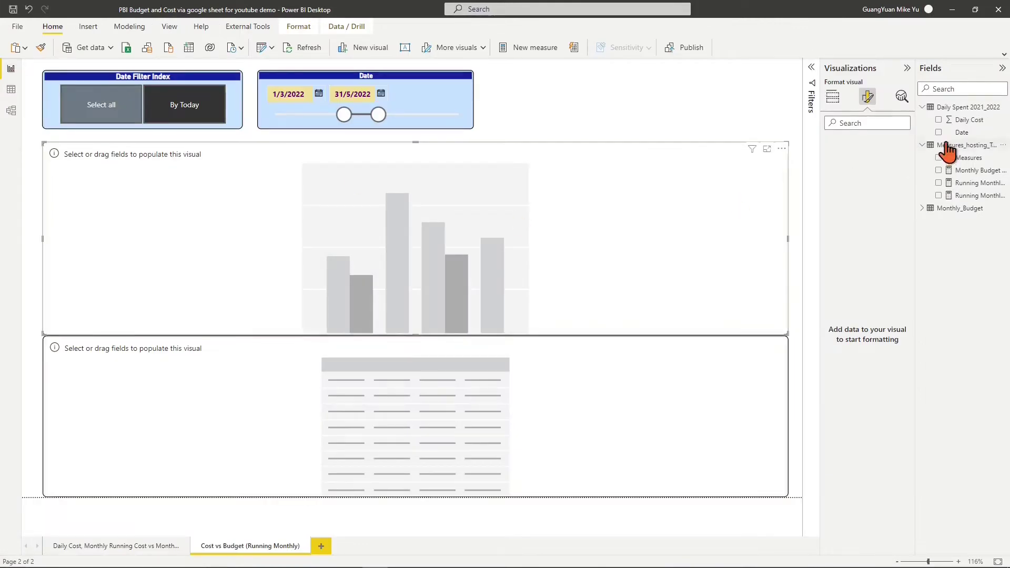
pyautogui.click(938, 132)
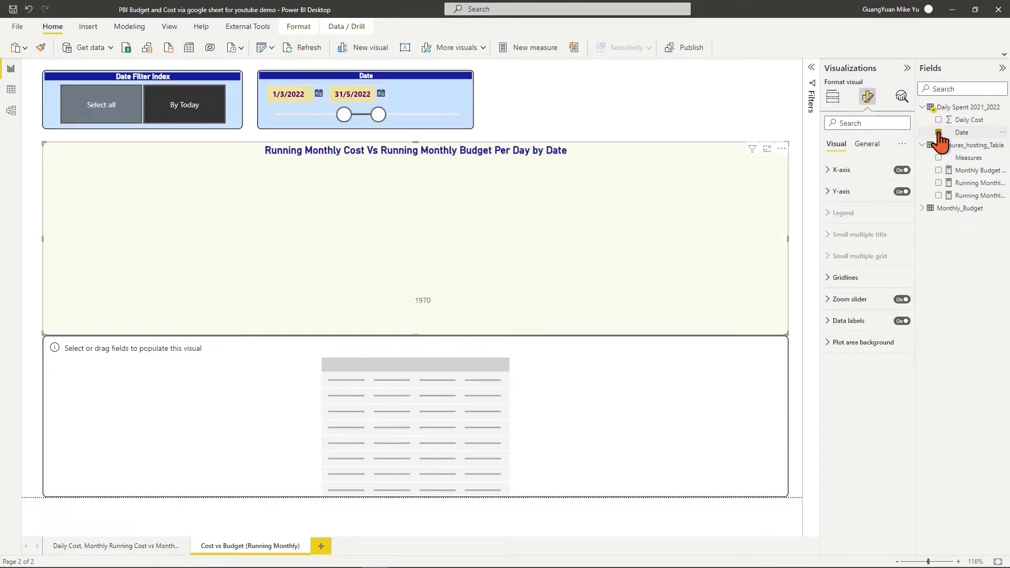
pyautogui.click(939, 196)
pyautogui.click(939, 183)
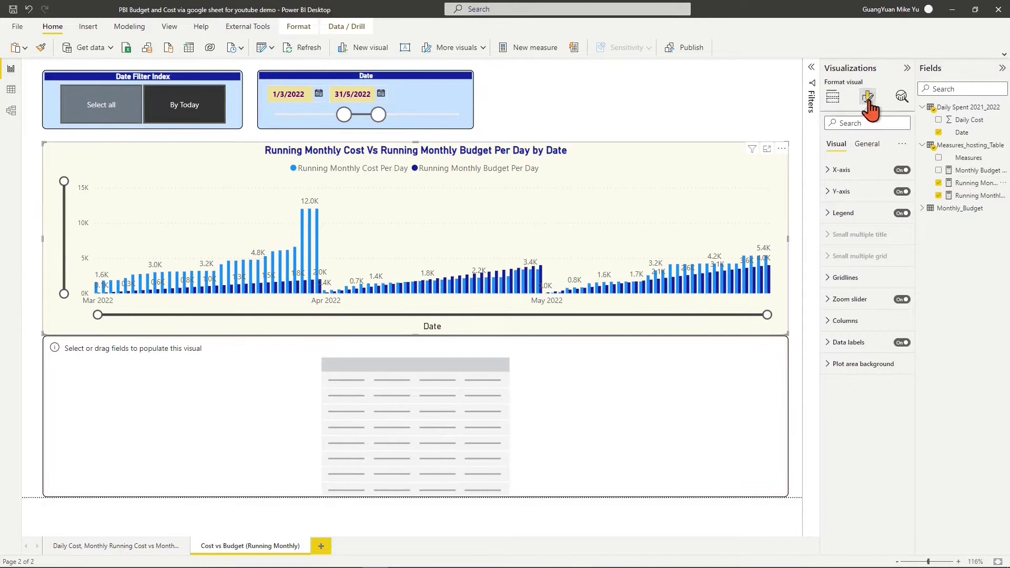
pyautogui.click(845, 320)
pyautogui.click(842, 377)
pyautogui.click(840, 337)
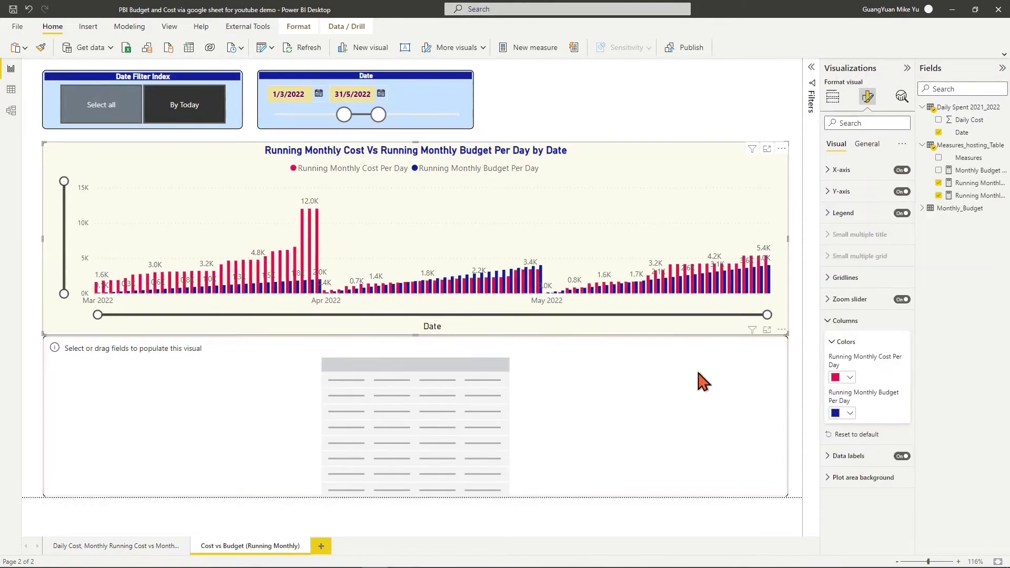
# Fill the table with Date, Running Monthly Cost Per Day and Running Monthly Budget Per Day
pyautogui.click(698, 373)
pyautogui.click(938, 132)
pyautogui.click(938, 195)
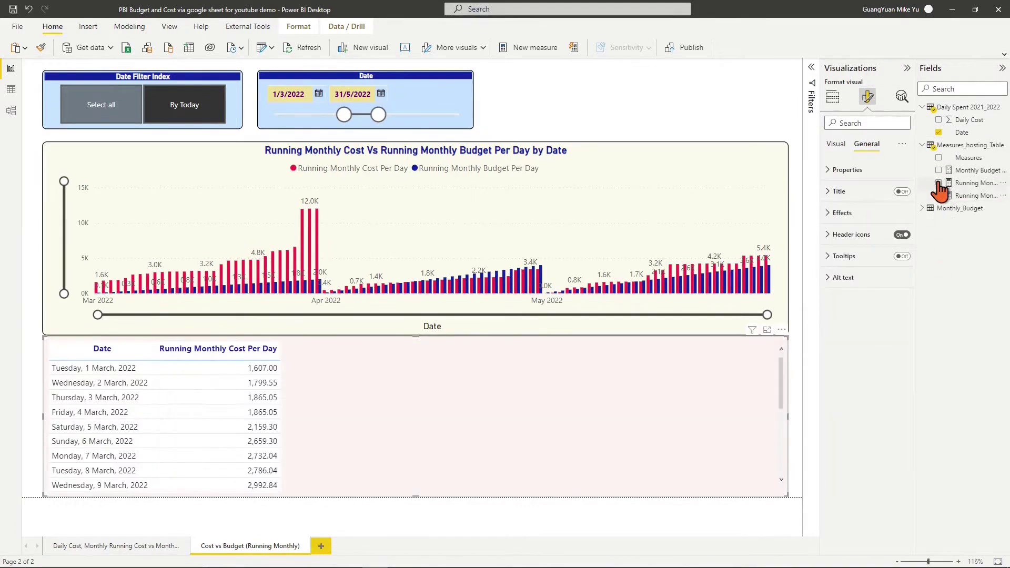
pyautogui.click(939, 183)
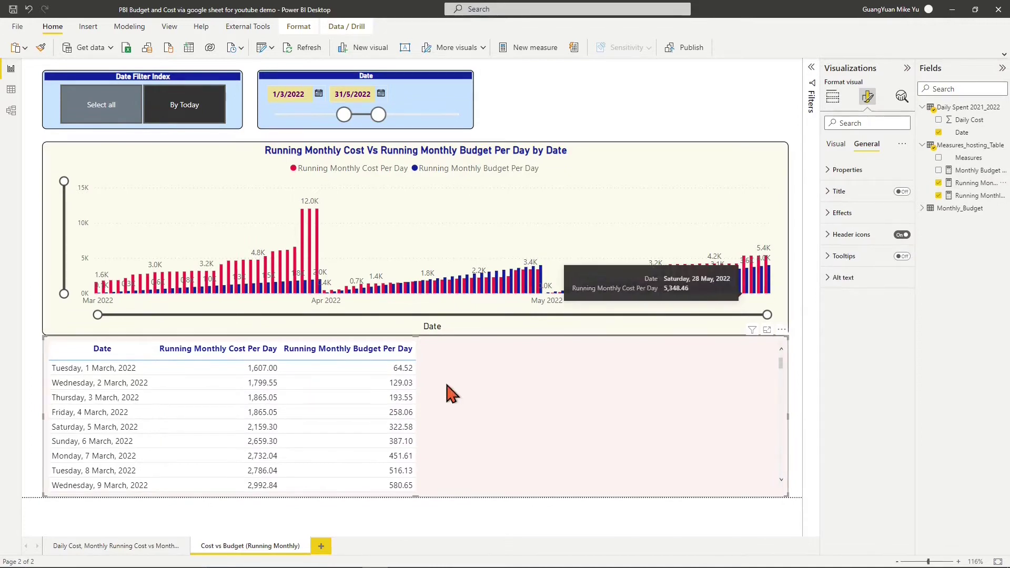